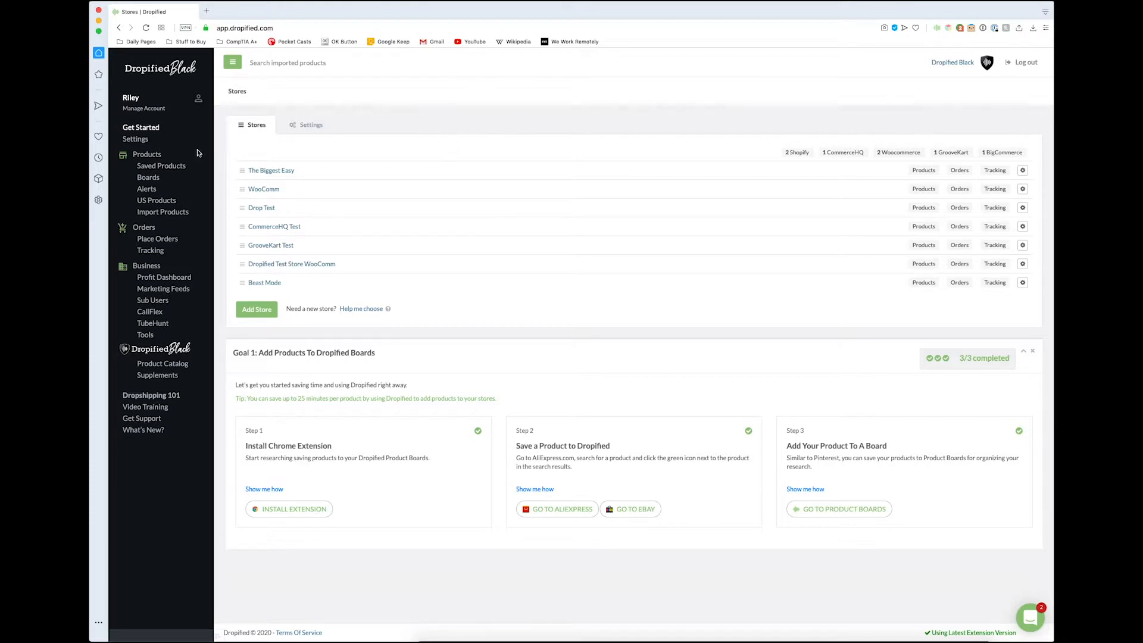
# Open the Rainbow Color Fountain Pen product from the saved products for editing
pyautogui.click(159, 170)
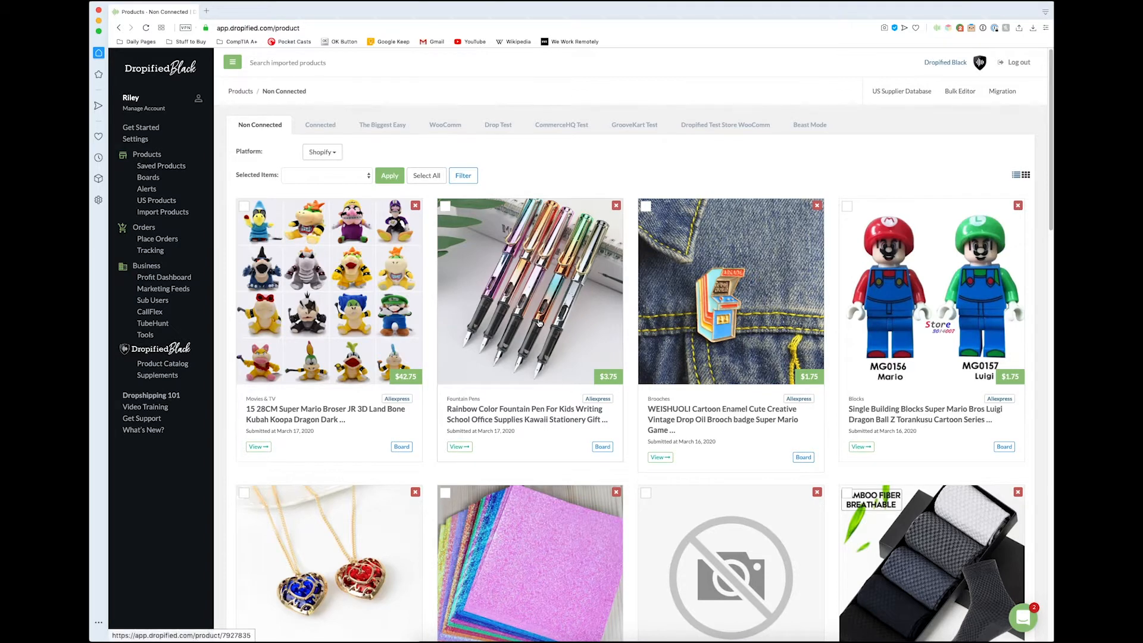
pyautogui.click(533, 316)
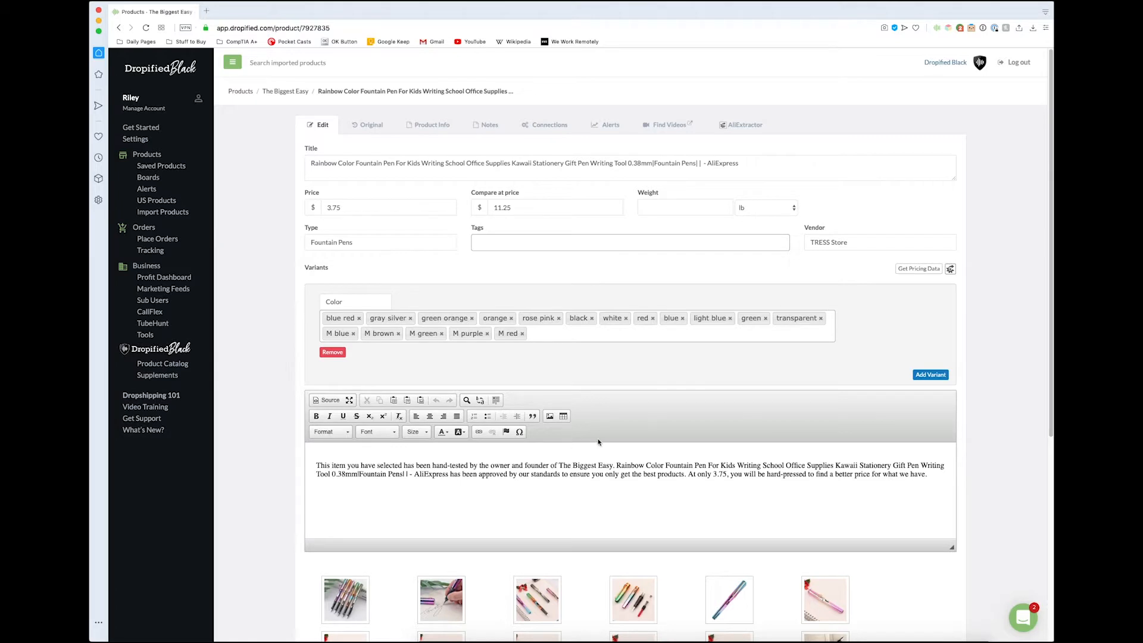
# View the product description's HTML source and return to the formatted view
pyautogui.click(622, 484)
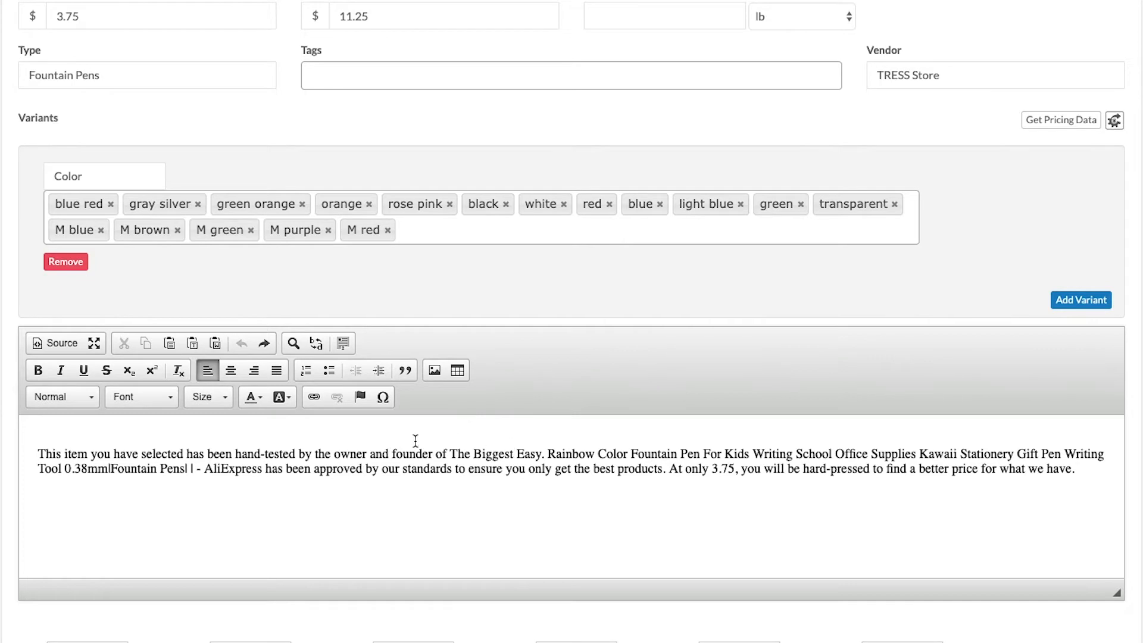
pyautogui.click(53, 343)
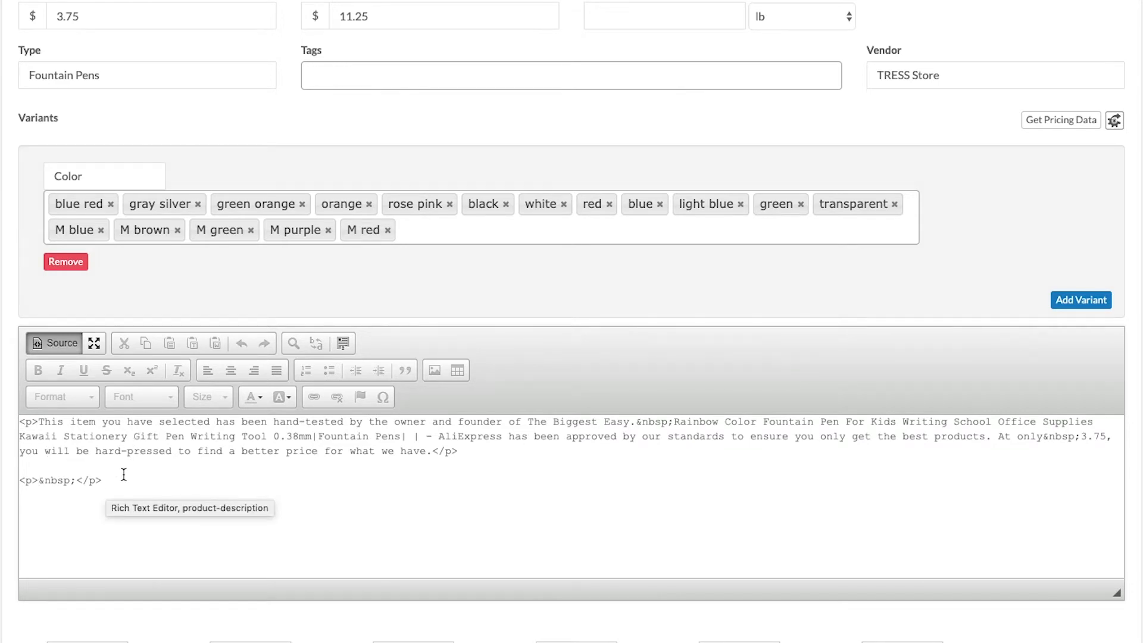
pyautogui.click(51, 344)
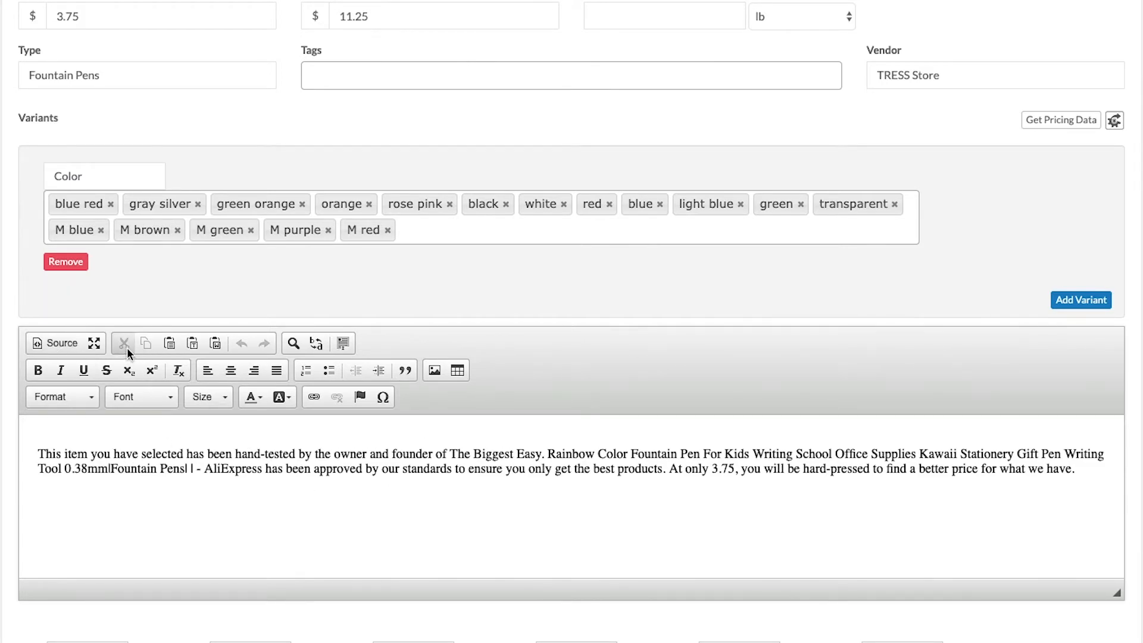
# Cut "This item" from the start of the description and paste it back in the same place
pyautogui.moveTo(37, 453); pyautogui.dragTo(91, 455)
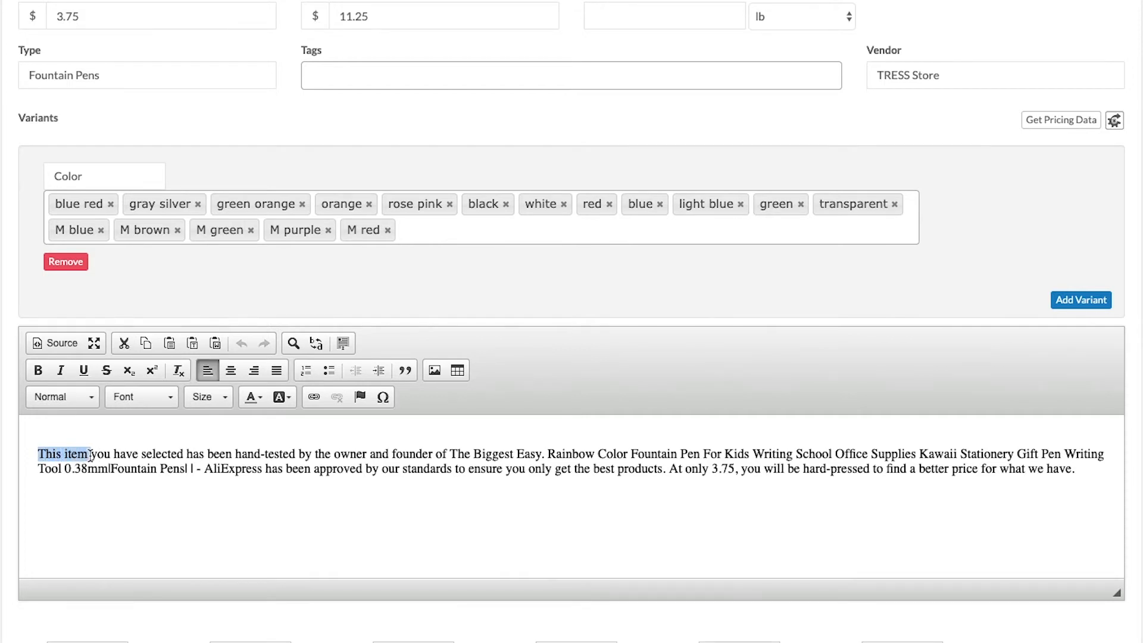
pyautogui.click(126, 346)
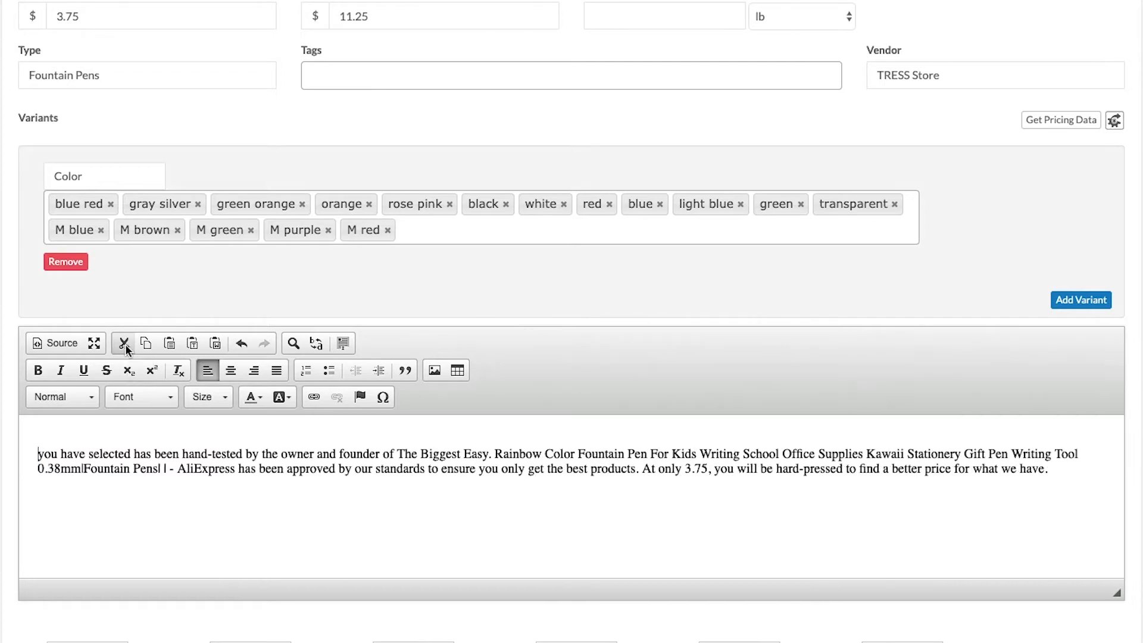
pyautogui.click(169, 344)
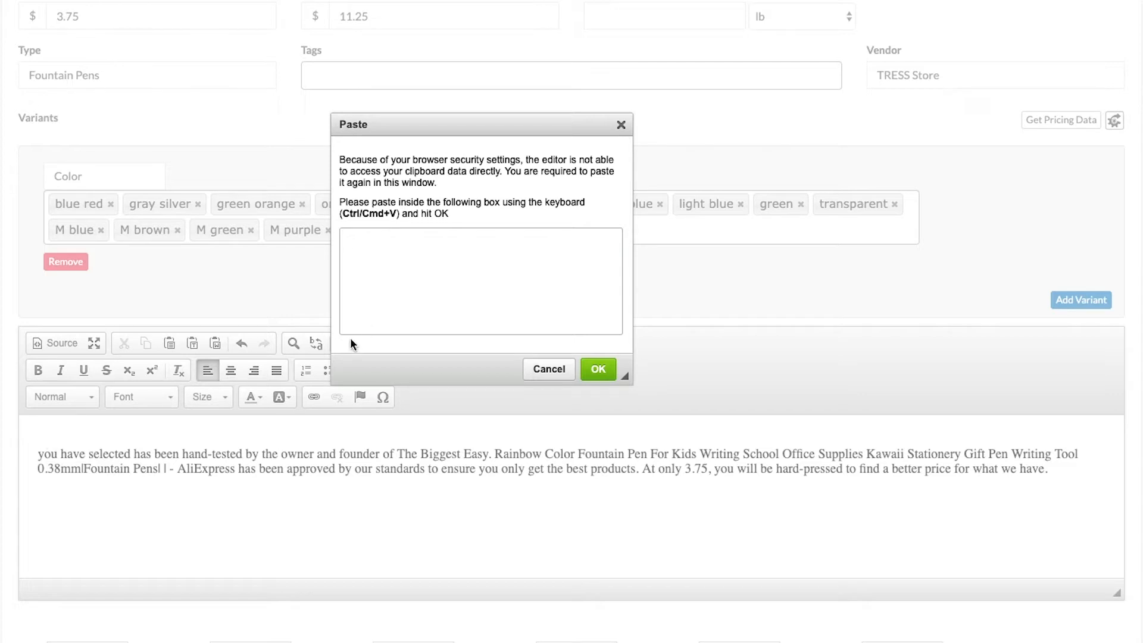
pyautogui.hotkey('ctrl', 'v')
pyautogui.click(596, 373)
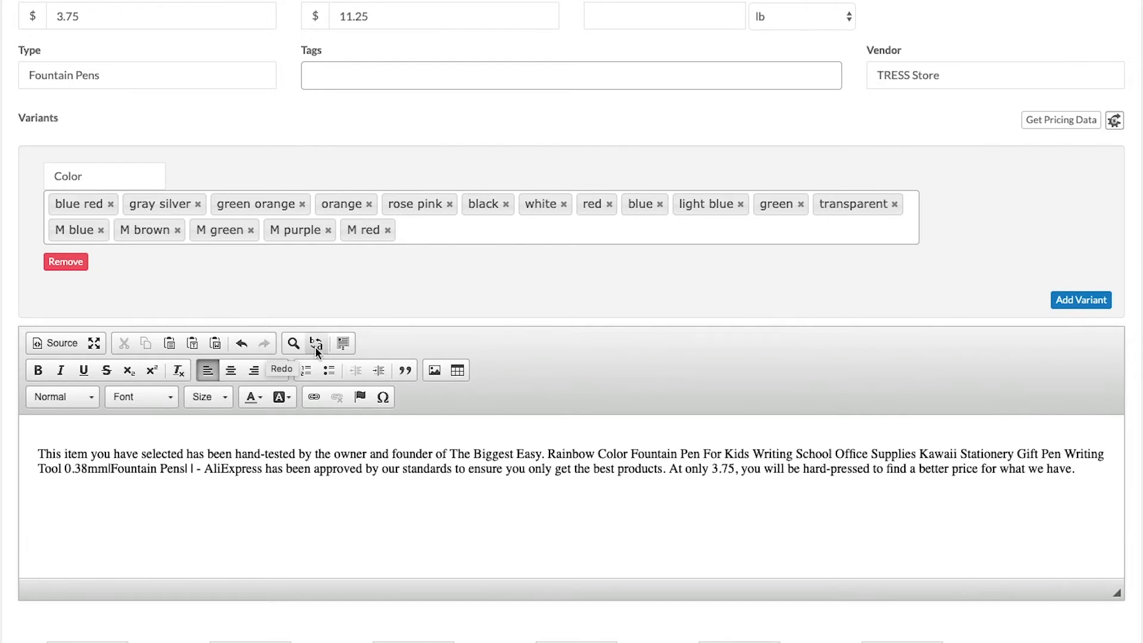
# Replace every occurrence of "selected" with "chosen" in the product description
pyautogui.scroll(-3, 291, 346)
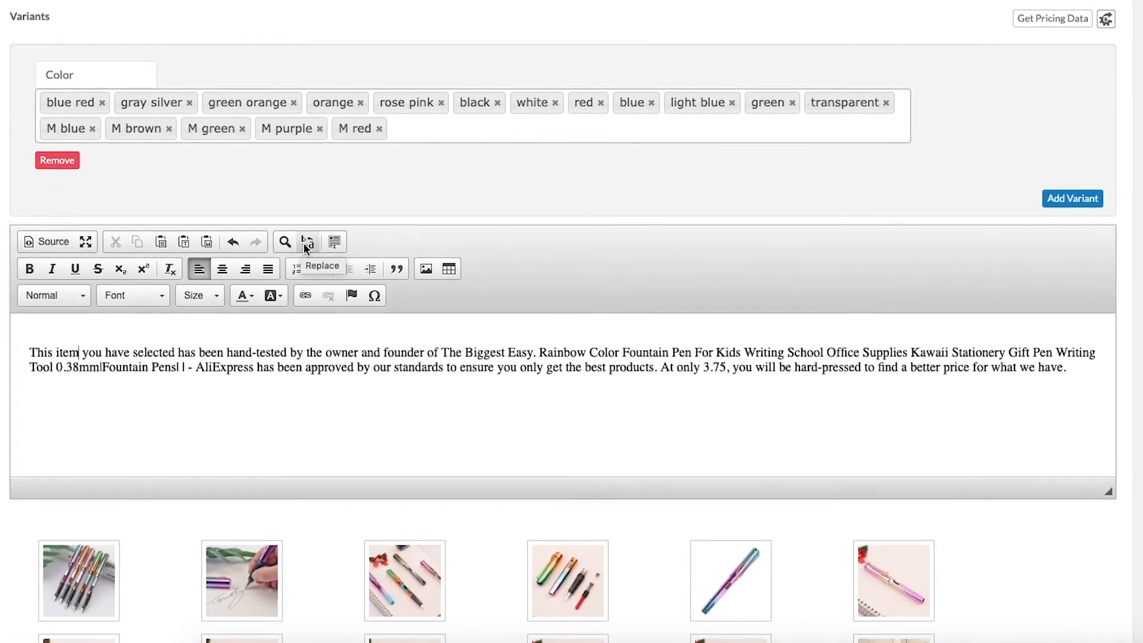
pyautogui.click(304, 241)
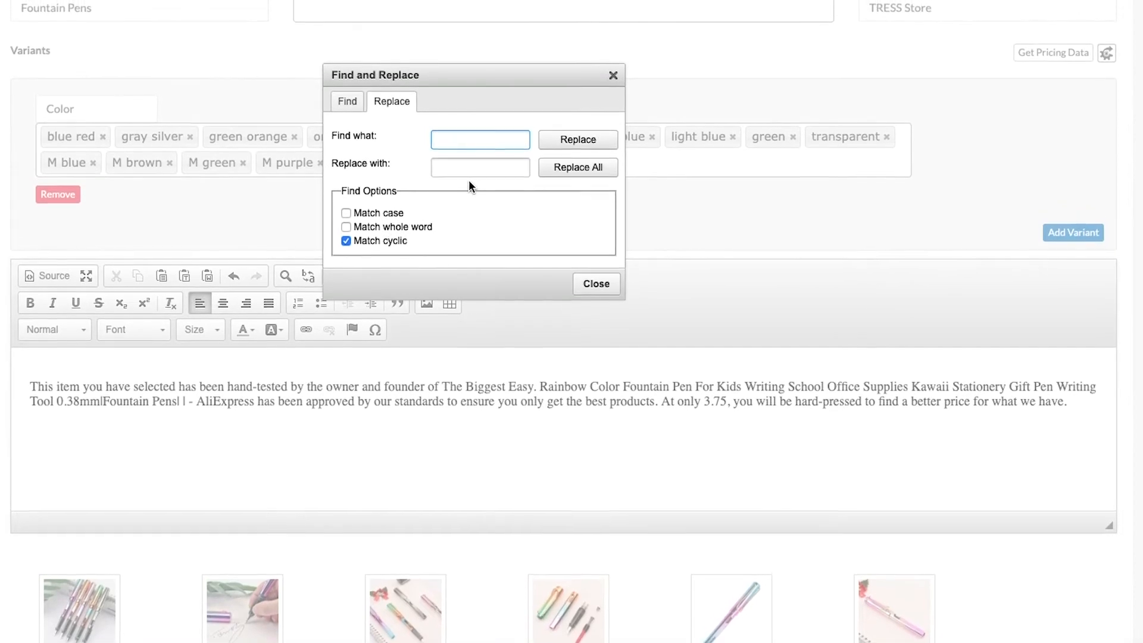
pyautogui.write('selected')
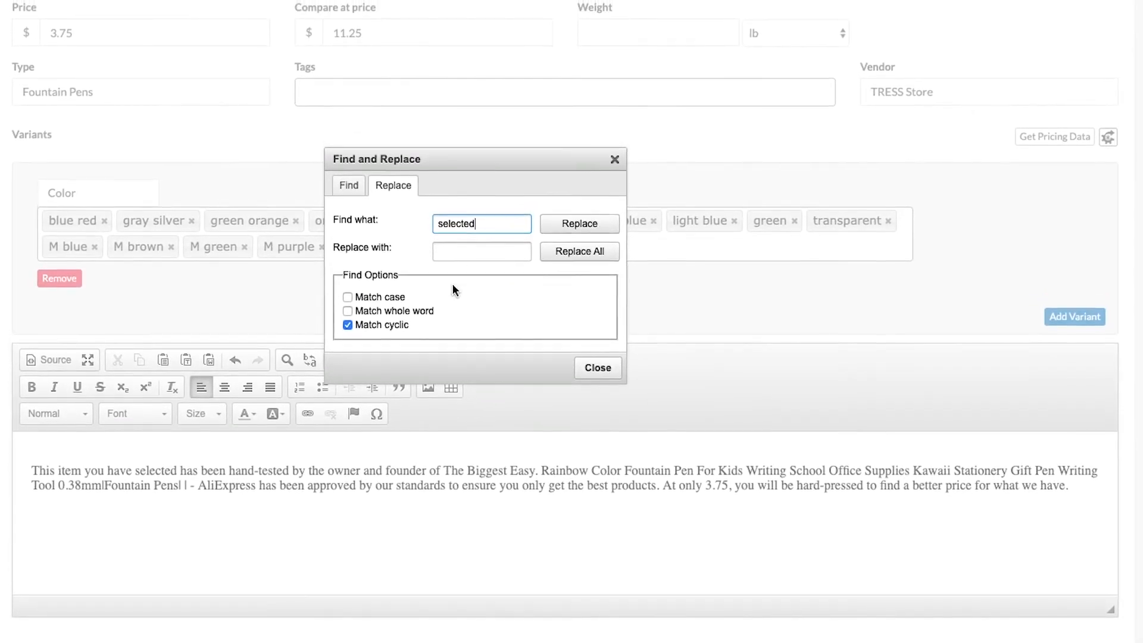
pyautogui.click(476, 241)
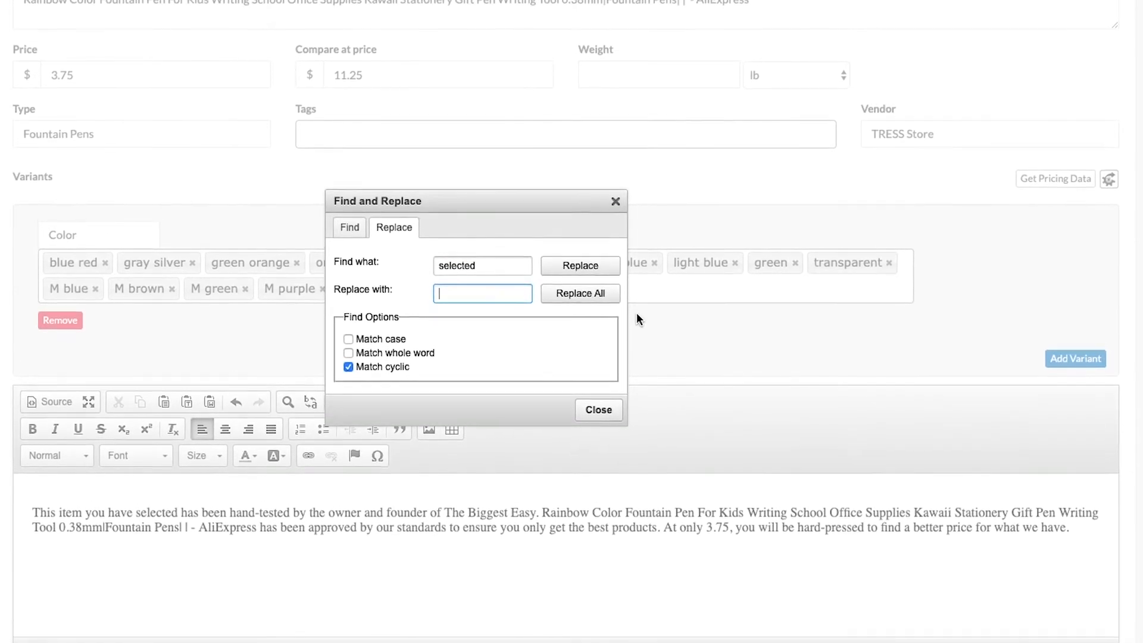
pyautogui.write('chosen')
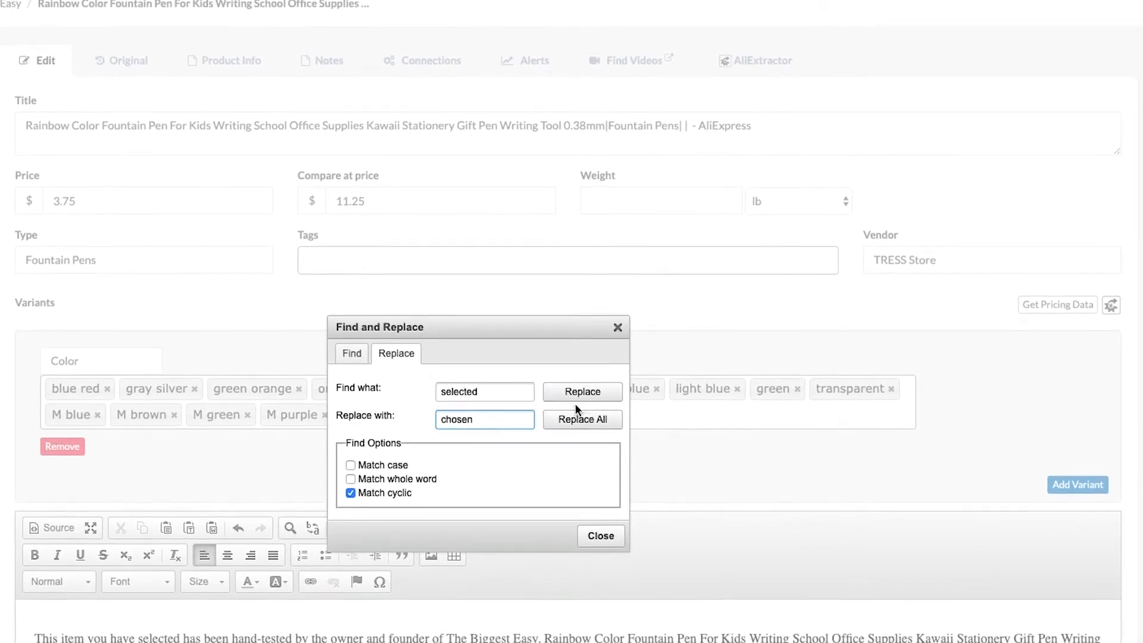
pyautogui.click(586, 411)
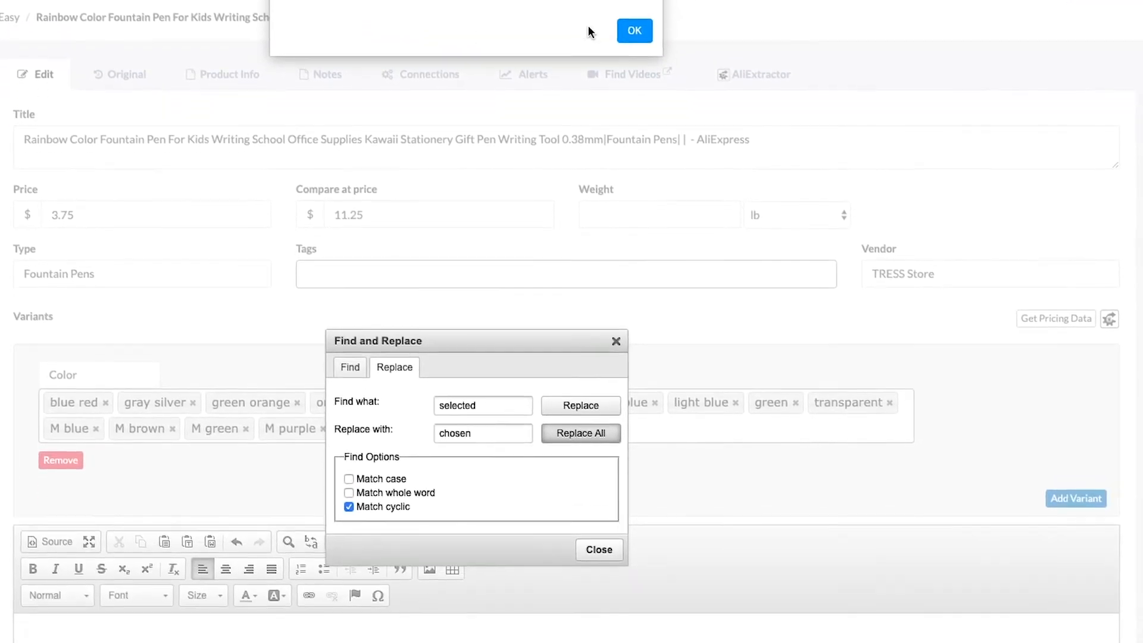
pyautogui.click(634, 136)
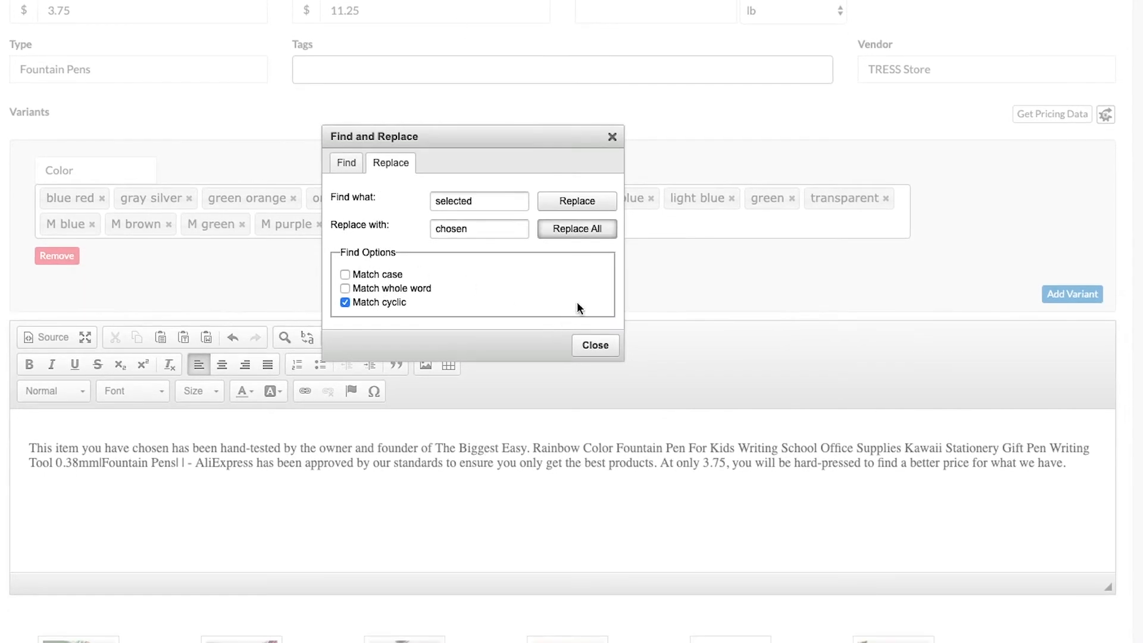
pyautogui.click(595, 346)
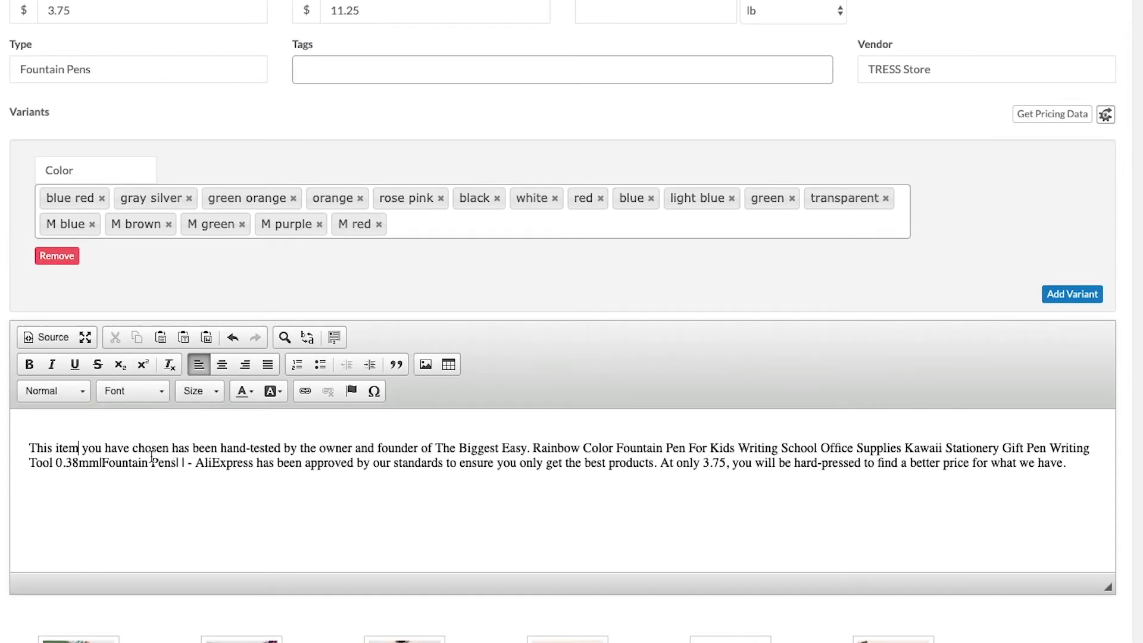
# Make the text "0.38mm" in the product description bold
pyautogui.click(335, 338)
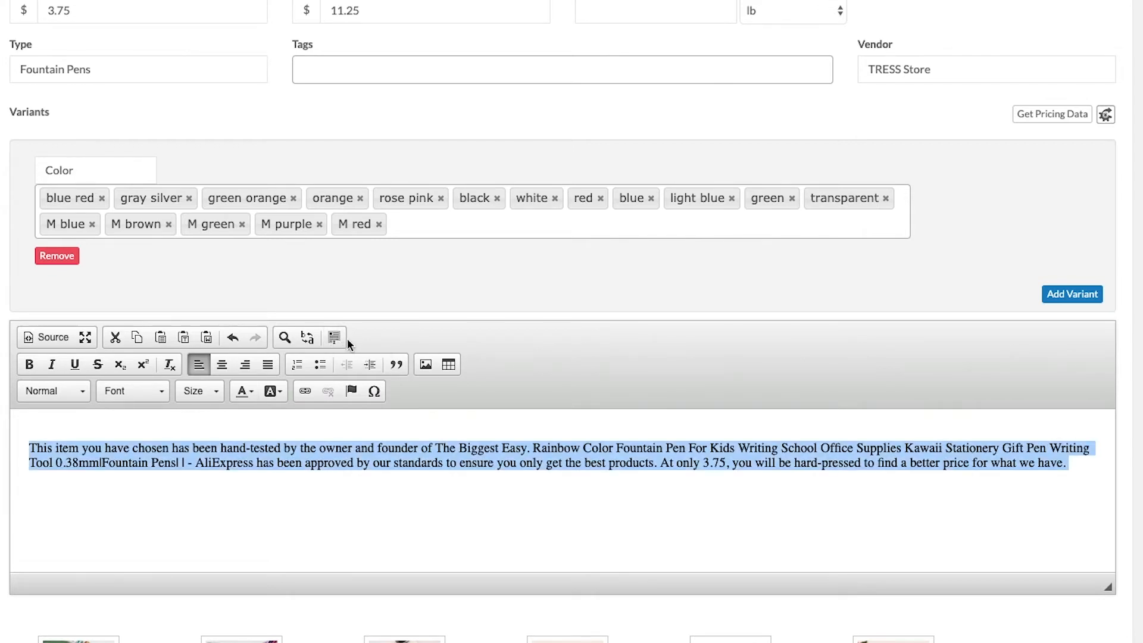
pyautogui.click(13, 424)
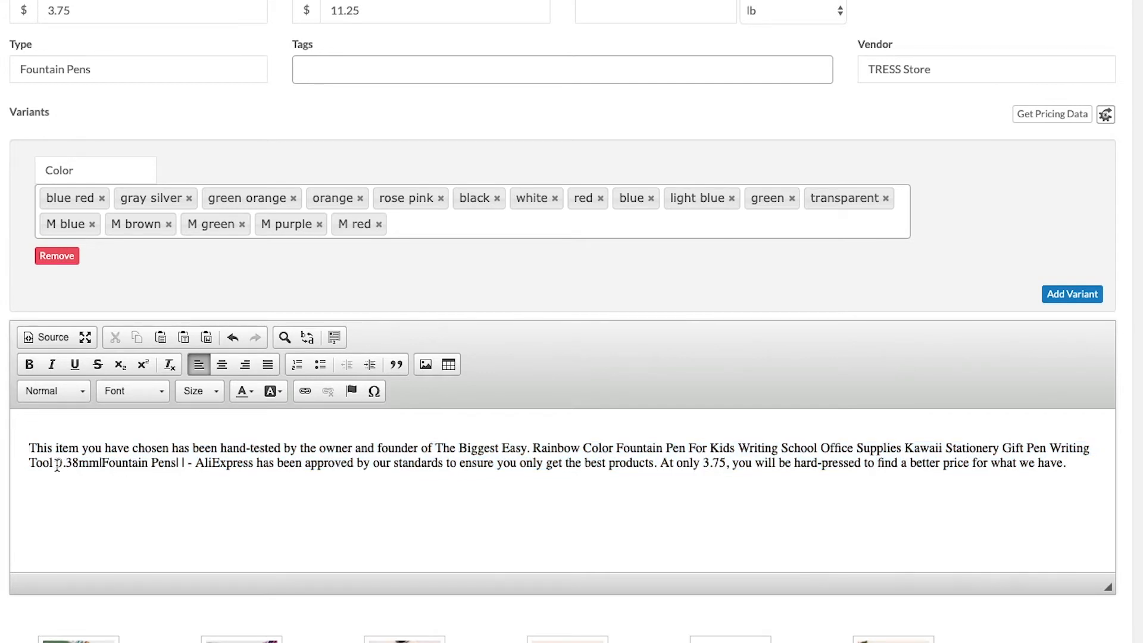
pyautogui.moveTo(56, 464); pyautogui.dragTo(102, 468)
pyautogui.click(28, 364)
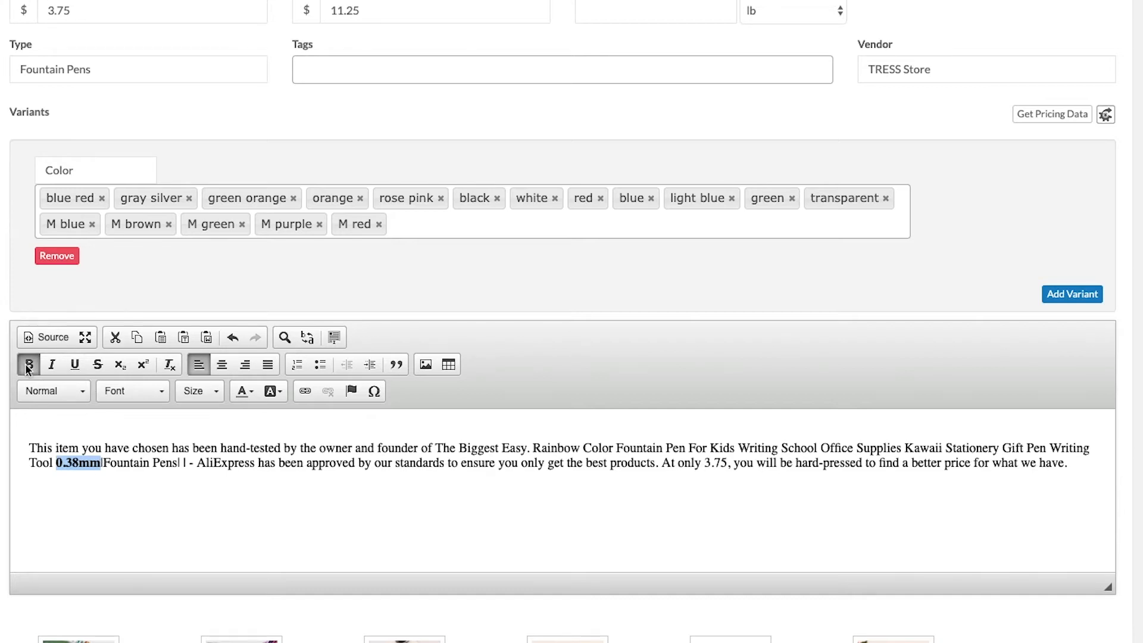
pyautogui.click(66, 486)
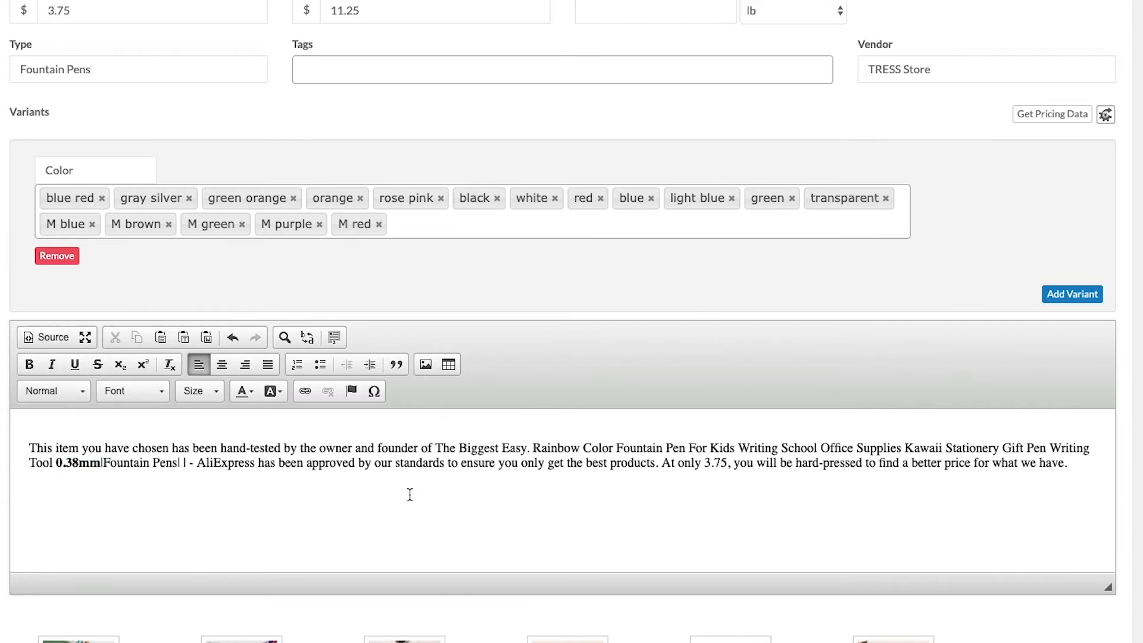
# Apply italic, underline and strikethrough to "AliExpress has been approved by our standards to ensure you only get the best products."
pyautogui.moveTo(198, 464); pyautogui.dragTo(658, 468)
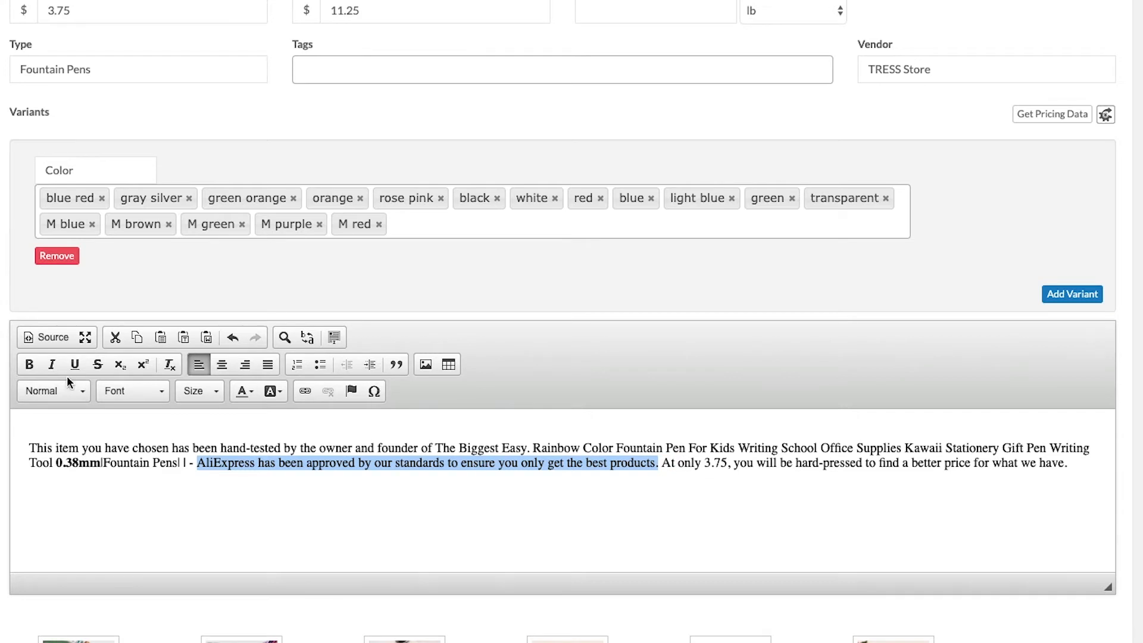
pyautogui.click(53, 366)
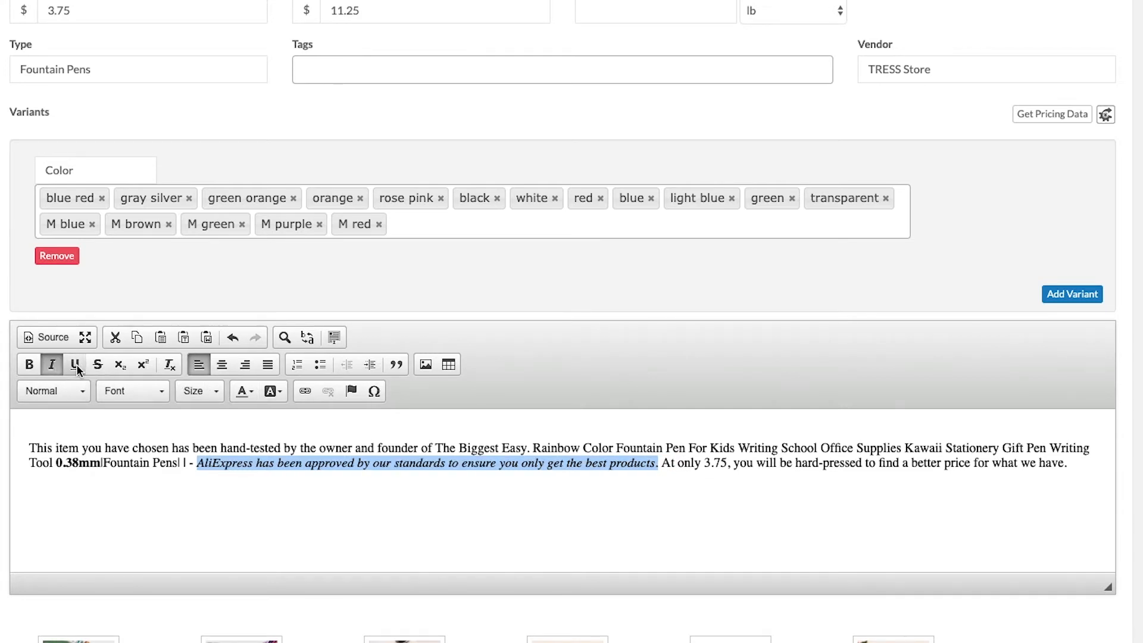
pyautogui.click(76, 366)
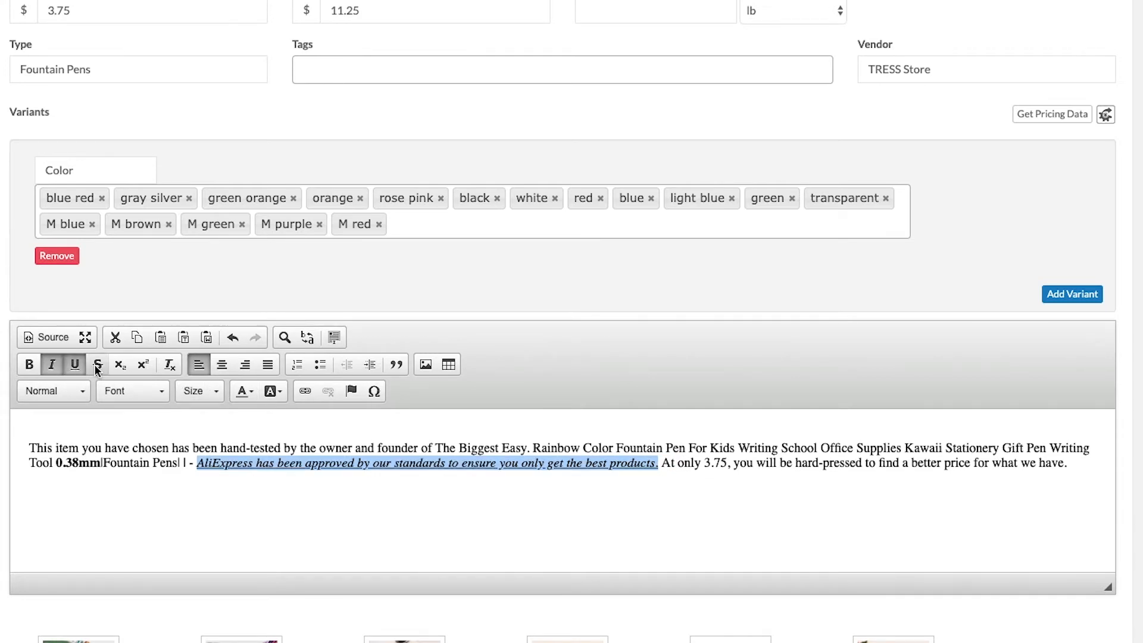
pyautogui.click(97, 366)
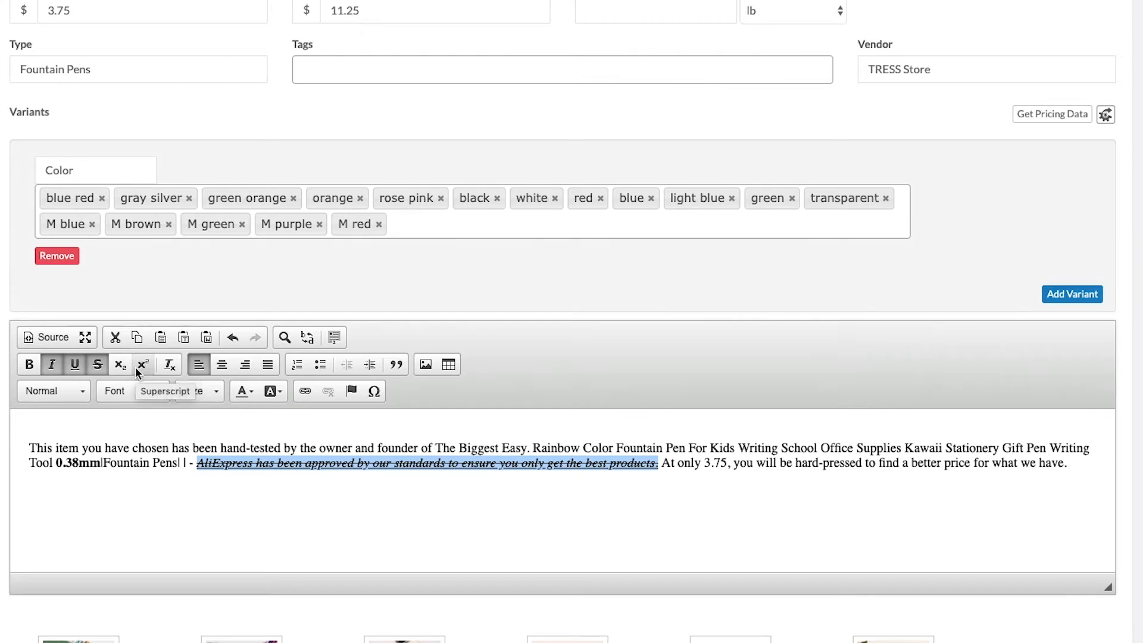
pyautogui.click(710, 500)
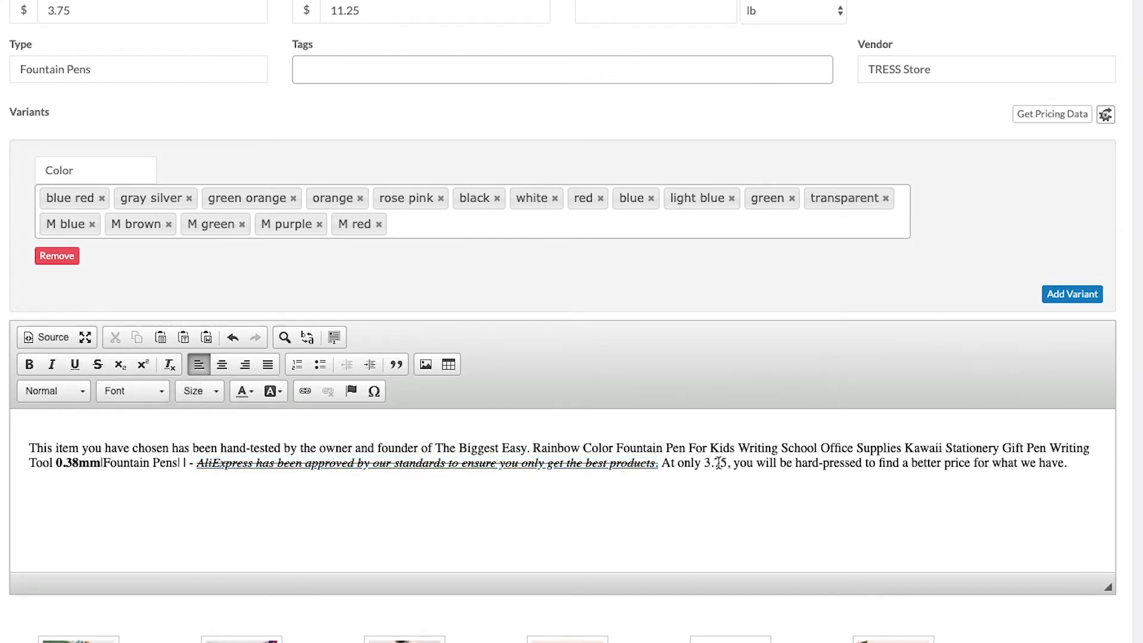
# Add a superscript footnote marker "(1)" right after the price 3.75 in the description
pyautogui.click(725, 463)
pyautogui.click(142, 364)
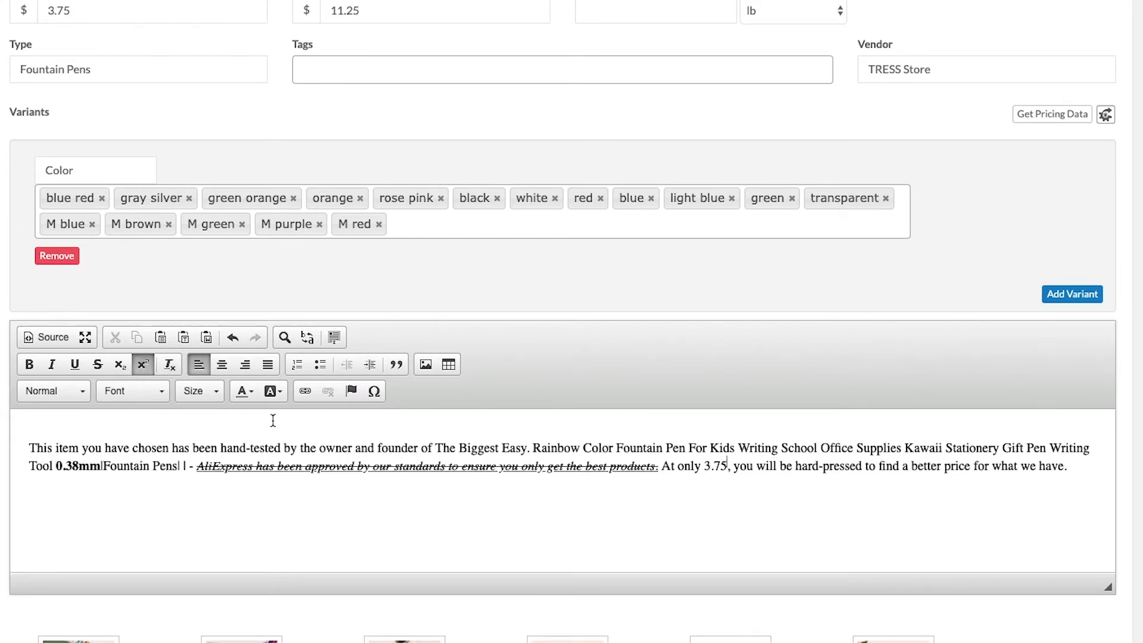
pyautogui.write('*')
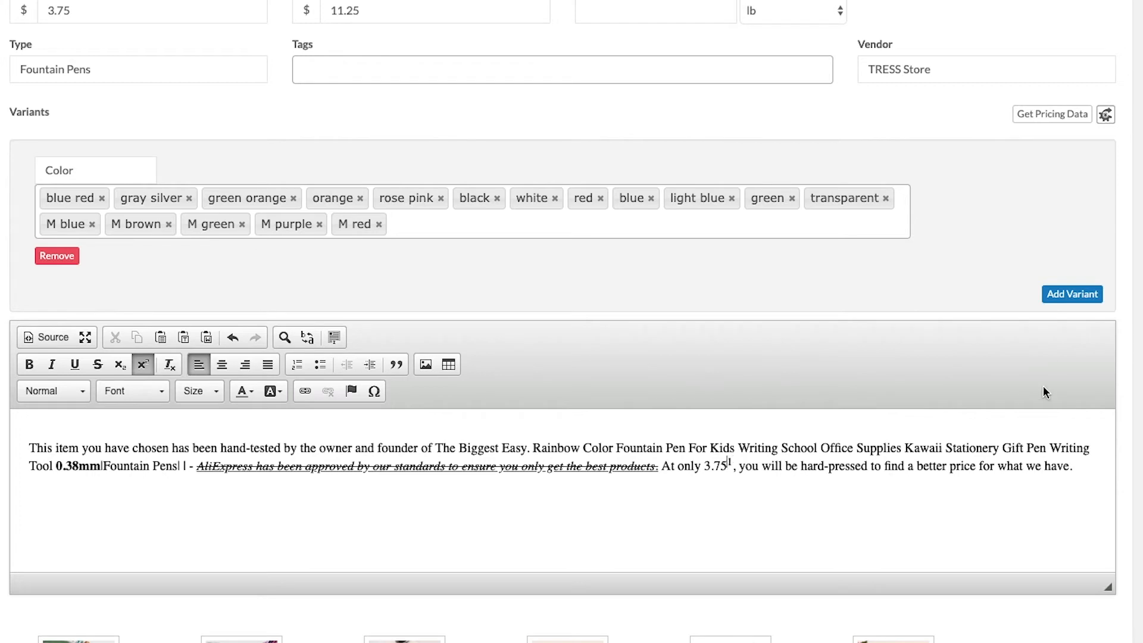
pyautogui.write('1')
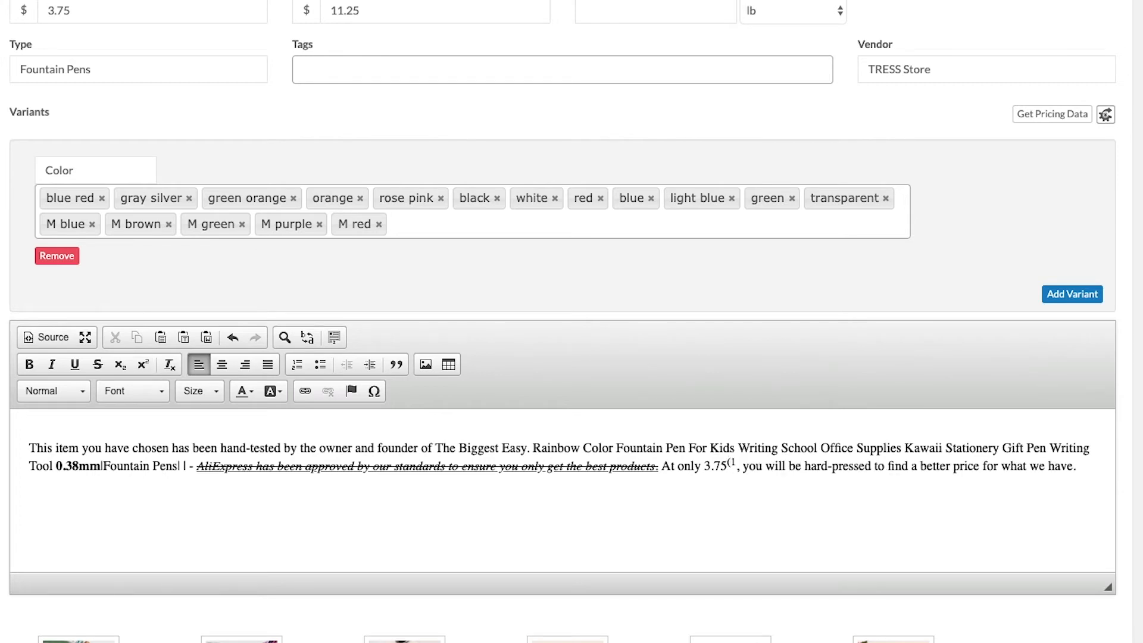
pyautogui.write(')')
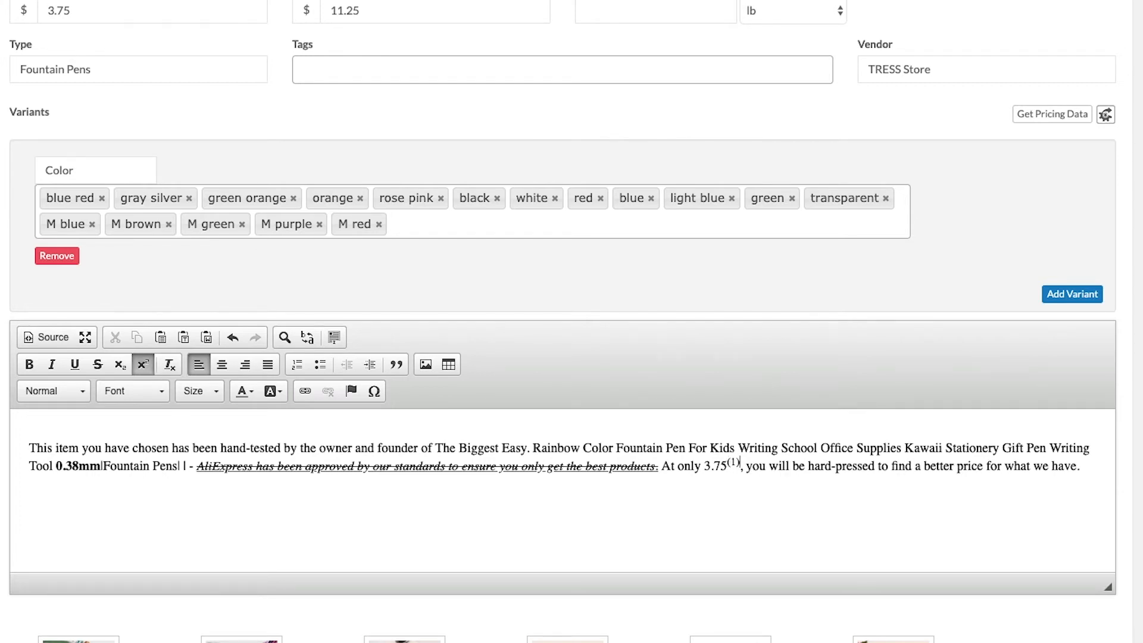
# Add the subscript footnote "1. The price is before shipping" on a new line below the description paragraph
pyautogui.click(856, 489)
pyautogui.press('Return')
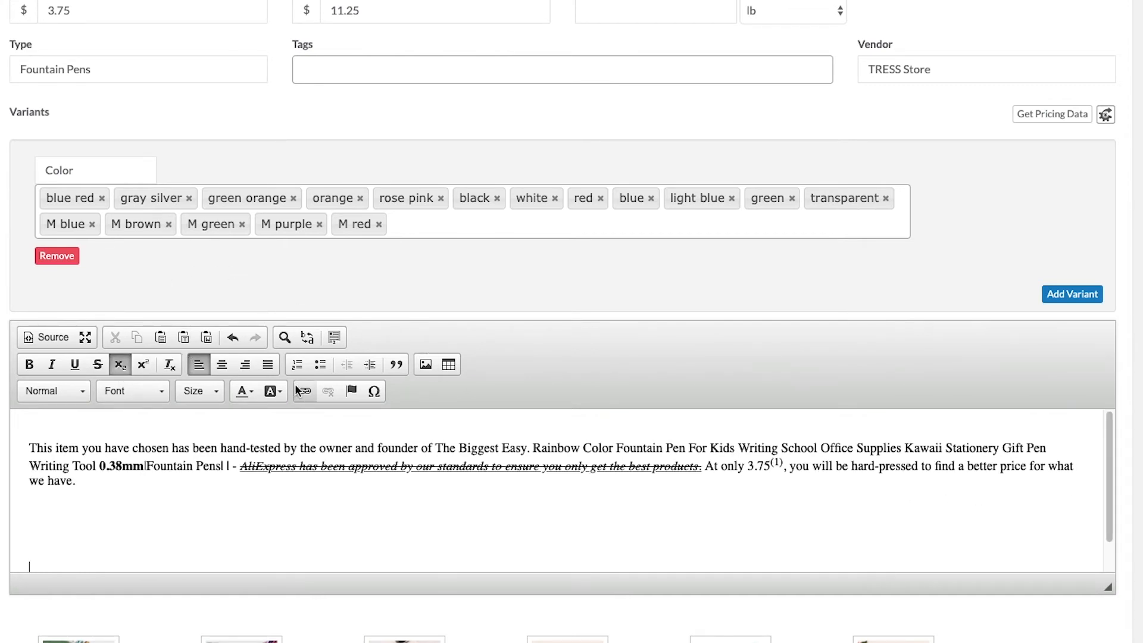
pyautogui.write('The ')
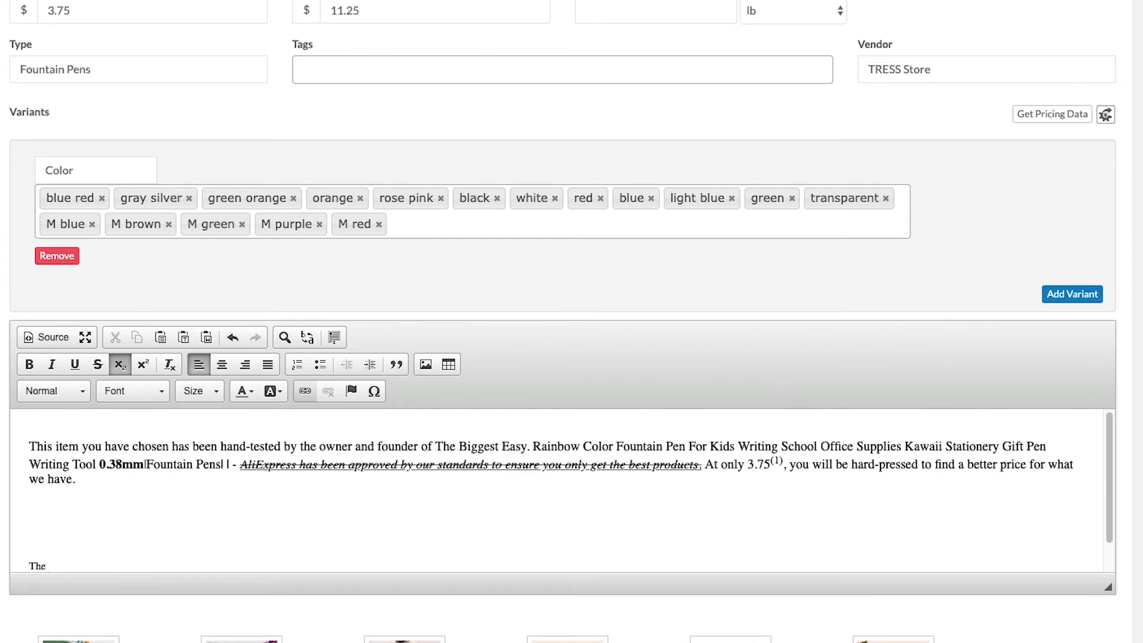
pyautogui.write('price is befoire')
pyautogui.click(28, 565)
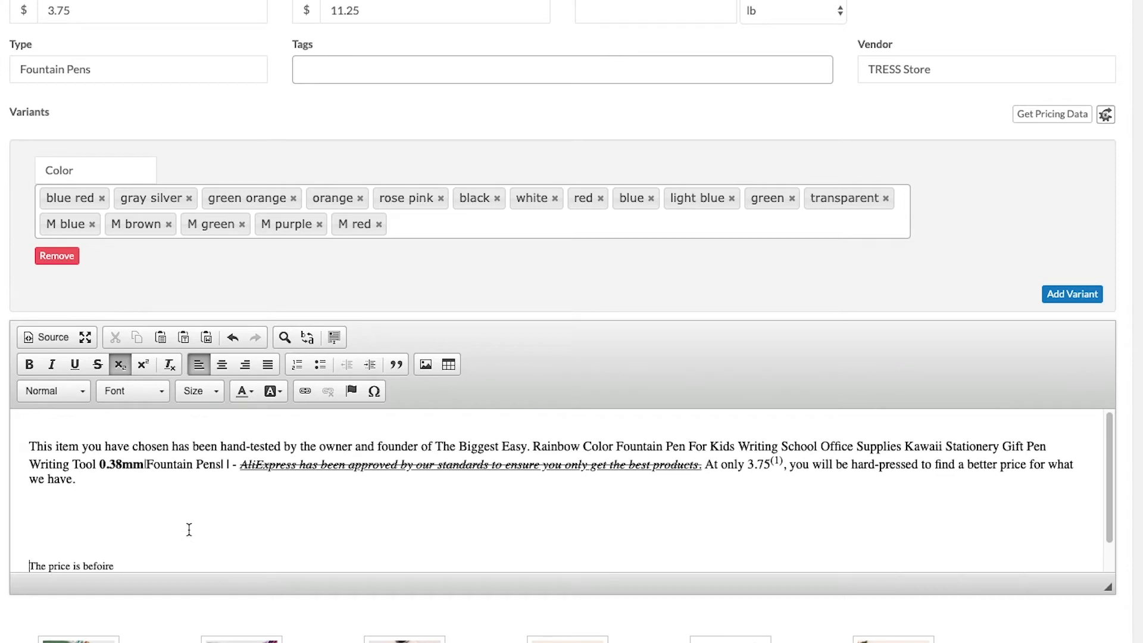
pyautogui.write('1.')
pyautogui.click(132, 570)
pyautogui.press('BackSpace')
pyautogui.press('BackSpace')
pyautogui.press('BackSpace')
pyautogui.write('re shipping')
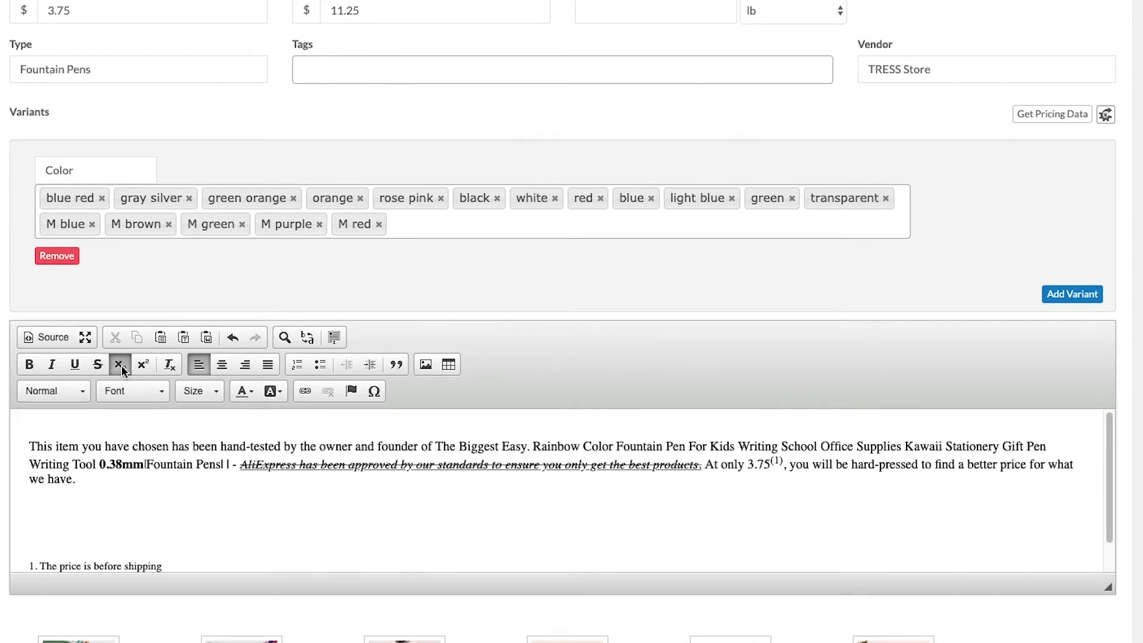
pyautogui.click(32, 560)
pyautogui.write('D')
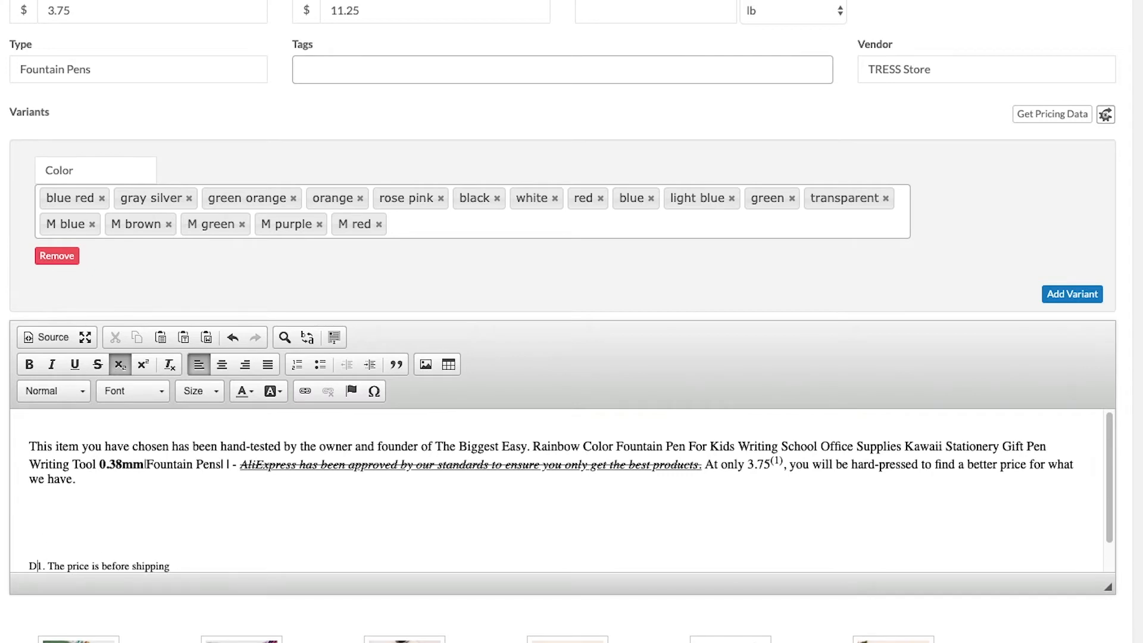
pyautogui.press('BackSpace')
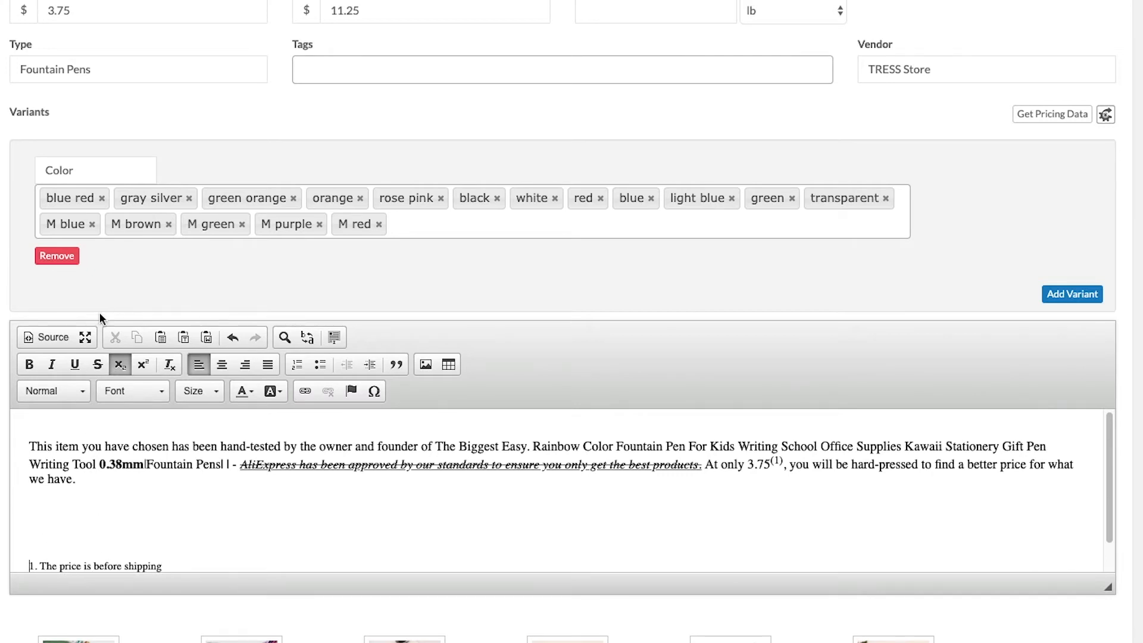
pyautogui.click(117, 366)
pyautogui.write('Test')
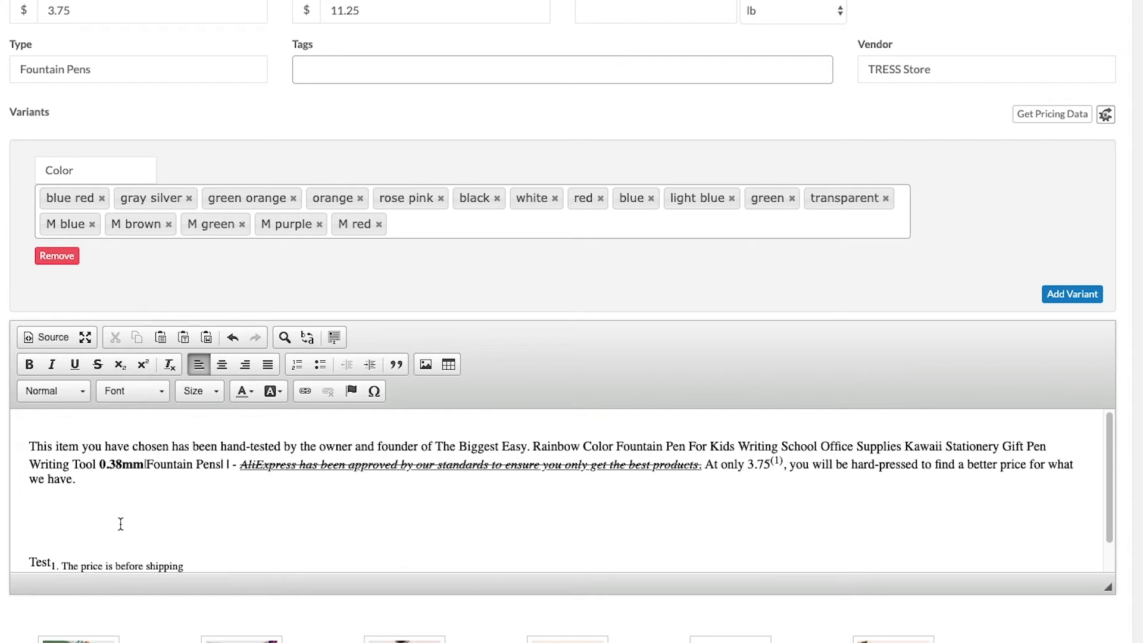
pyautogui.scroll(-1, 48, 560)
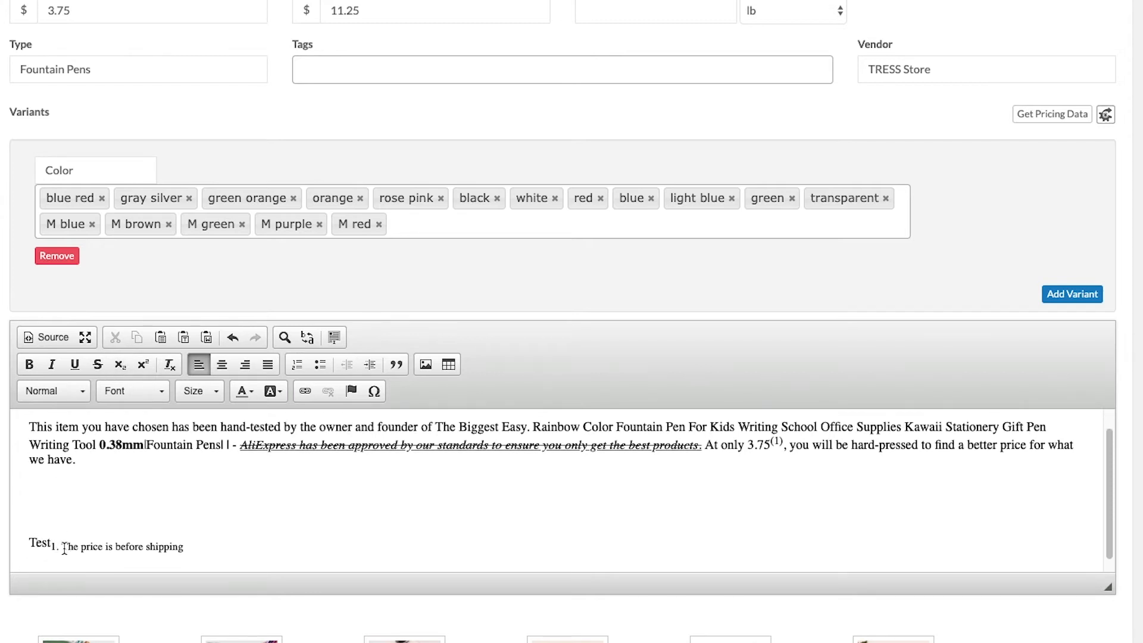
pyautogui.scroll(1, 209, 512)
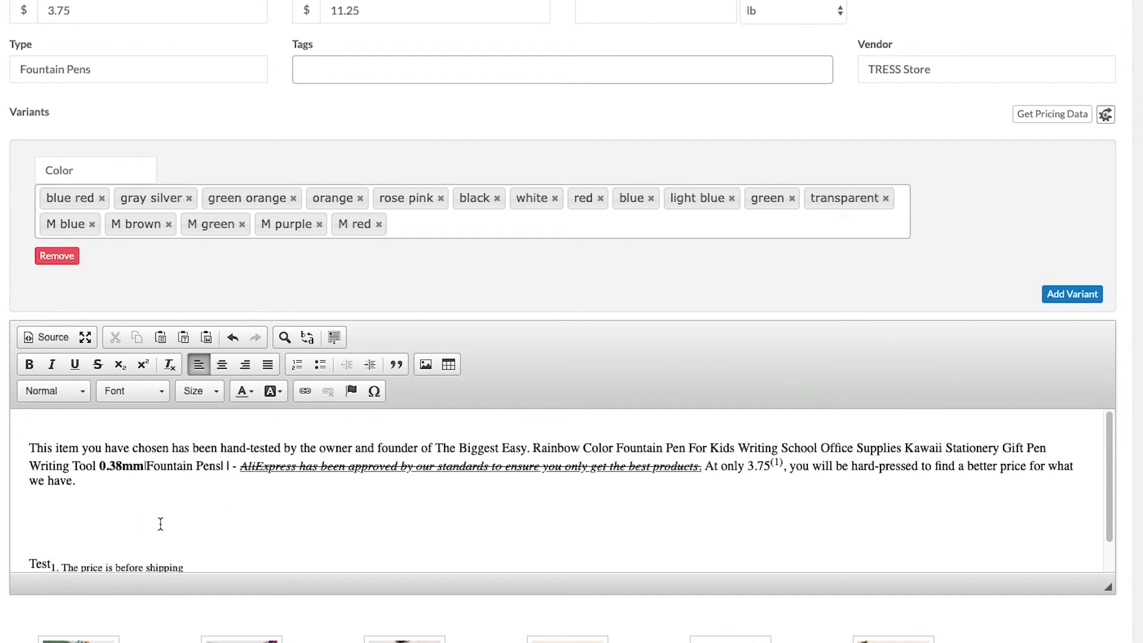
pyautogui.press('BackSpace')
pyautogui.press('BackSpace')
pyautogui.press('BackSpace')
pyautogui.press('BackSpace')
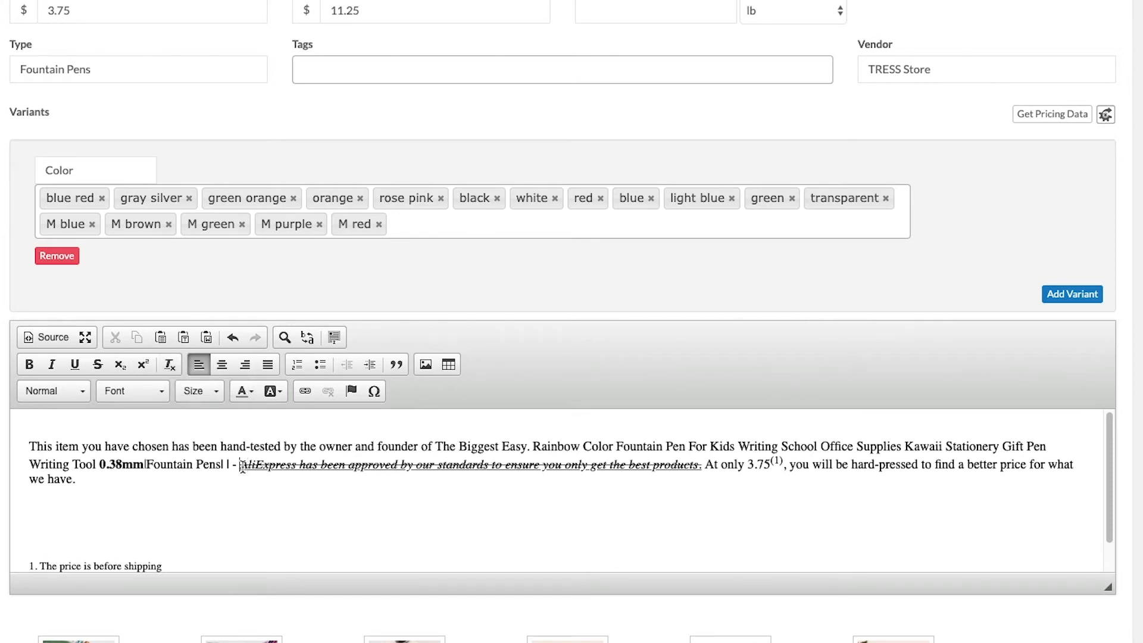
# Remove all formatting from "AliExpress has been approved by our standards to ensure you only get the best products" in the description
pyautogui.moveTo(240, 464); pyautogui.dragTo(689, 464)
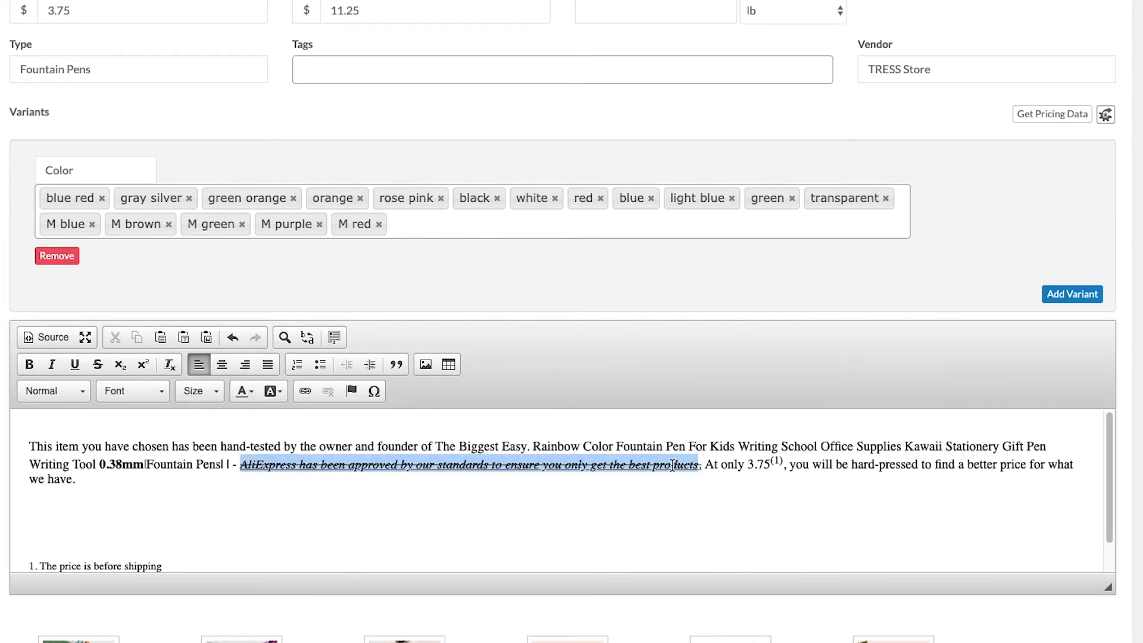
pyautogui.click(178, 365)
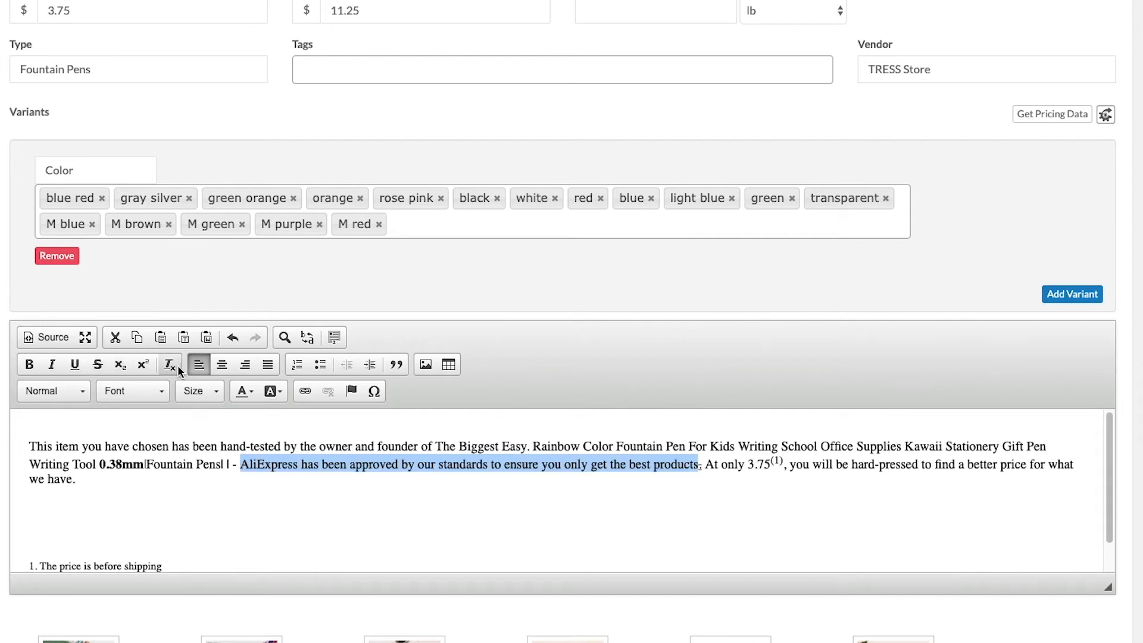
pyautogui.click(388, 495)
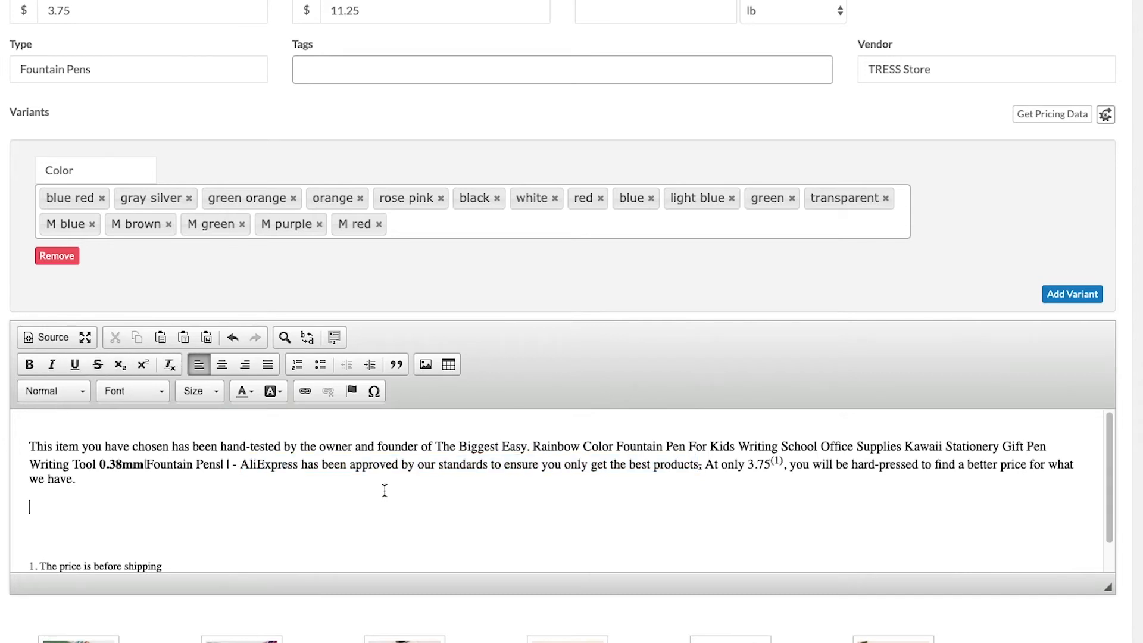
# Try center, right and justified alignment on the main description paragraph, and return it to left alignment
pyautogui.moveTo(97, 479); pyautogui.dragTo(23, 441)
pyautogui.click(228, 366)
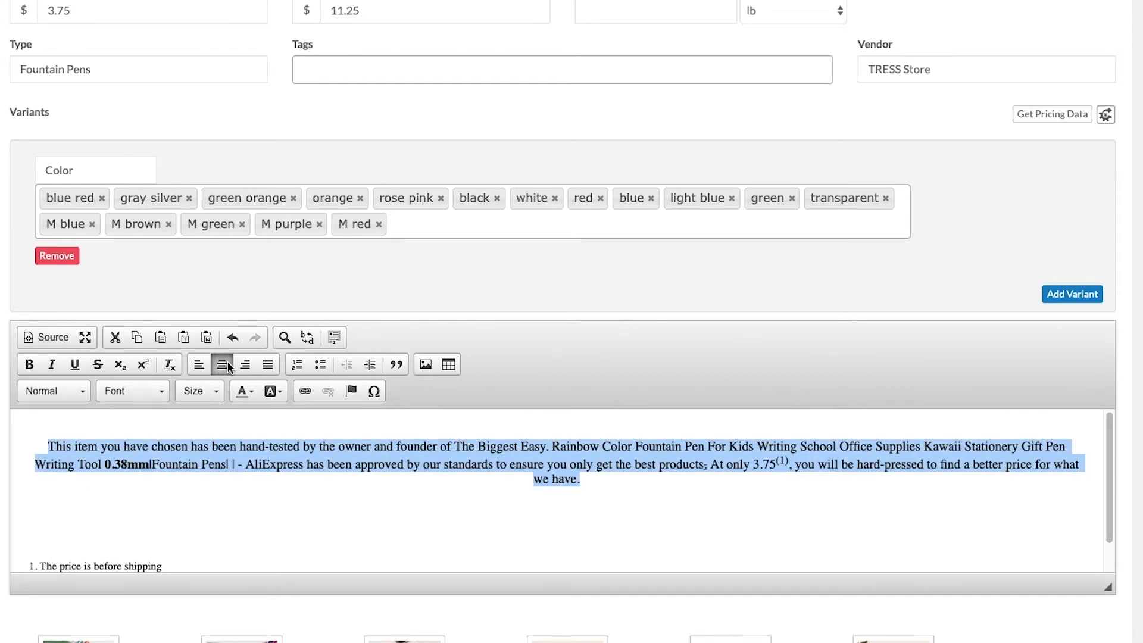
pyautogui.click(248, 365)
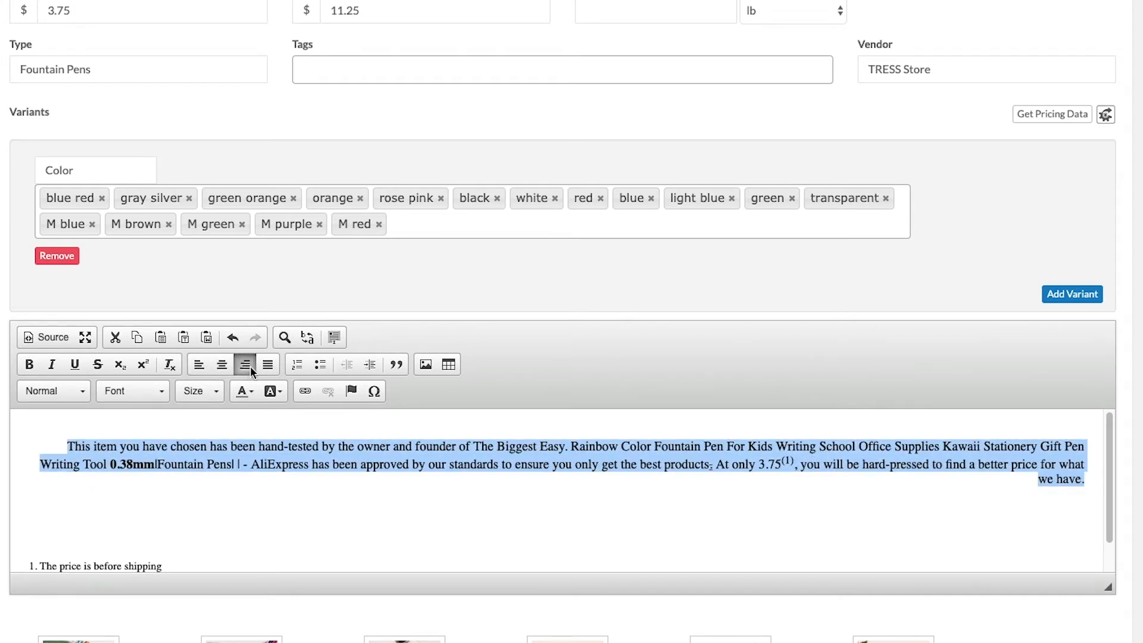
pyautogui.click(272, 364)
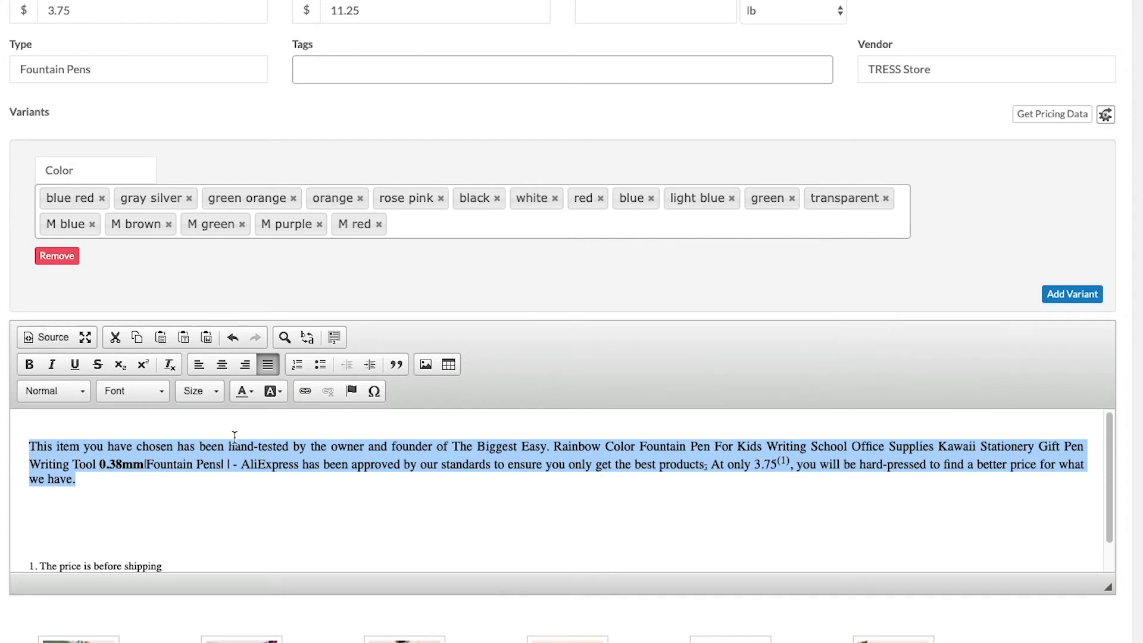
pyautogui.click(200, 366)
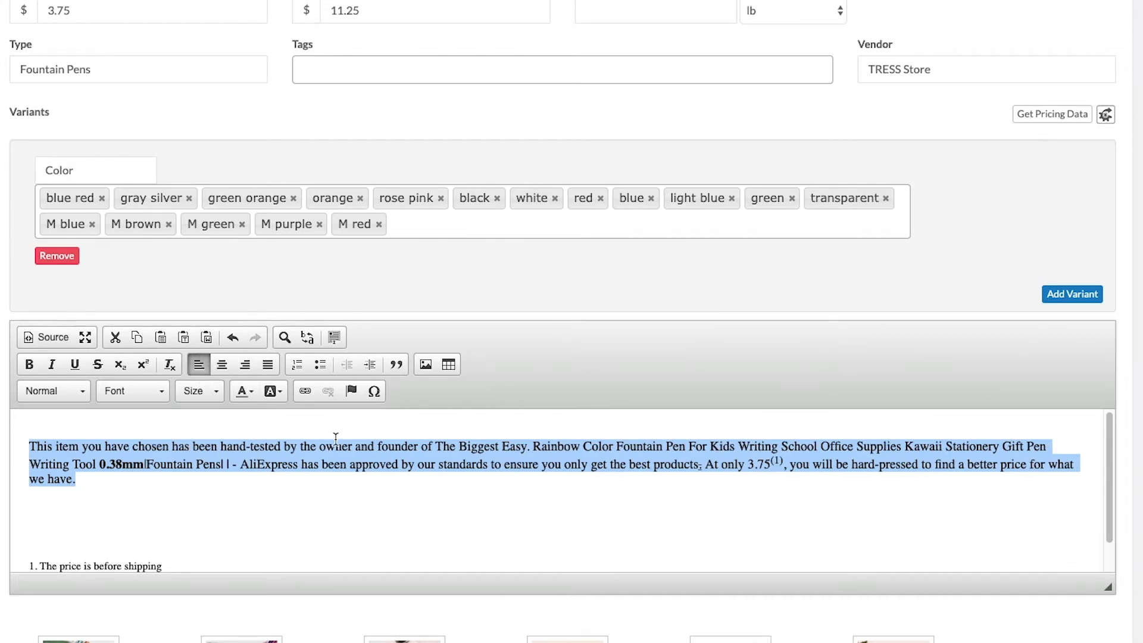
# Add a numbered list below the description paragraph with the items "Reliable pen", "Fine-tip nib" and "Comes in many colors"
pyautogui.click(264, 511)
pyautogui.click(297, 366)
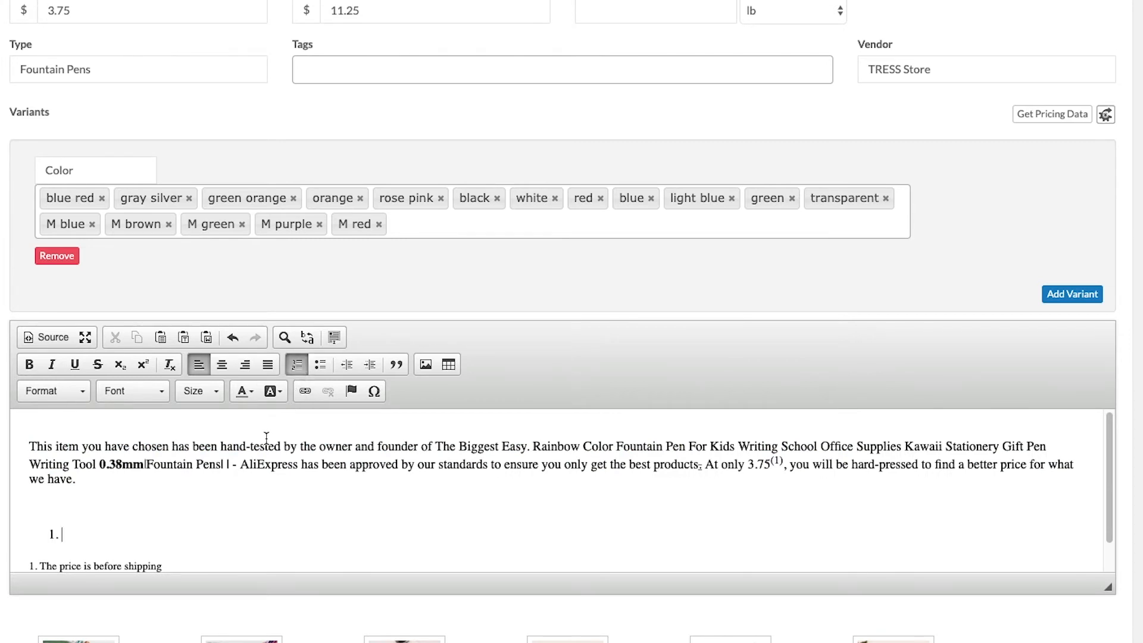
pyautogui.write('Reliable pen')
pyautogui.press('Return')
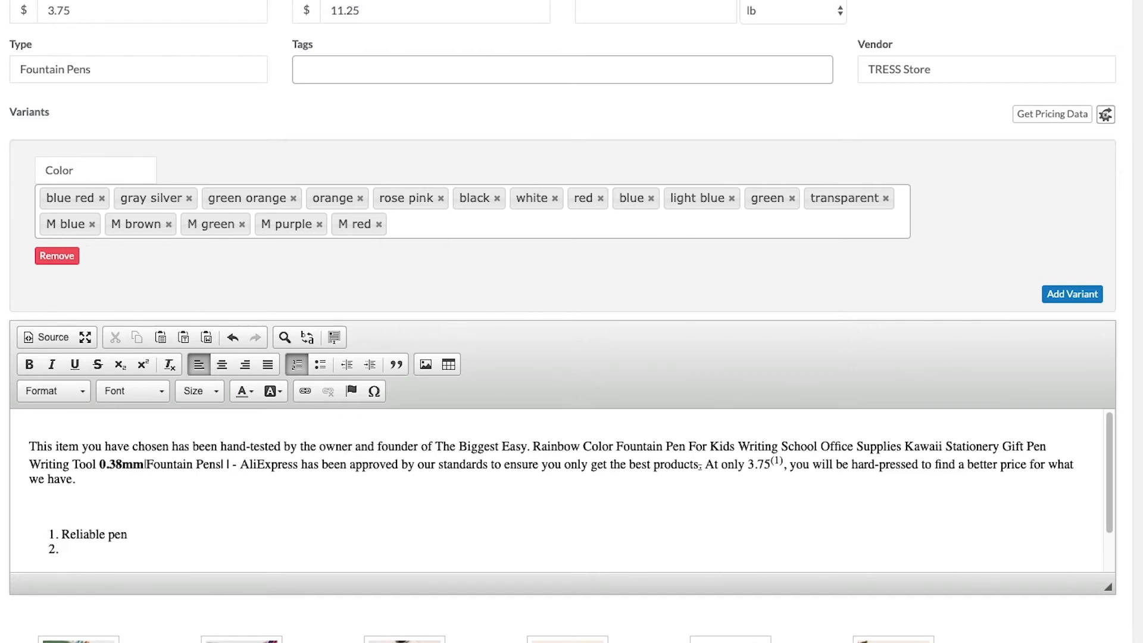
pyautogui.write('Fine-tip nib')
pyautogui.press('Return')
pyautogui.write('Comesa i')
pyautogui.press('BackSpace')
pyautogui.press('BackSpace')
pyautogui.press('BackSpace')
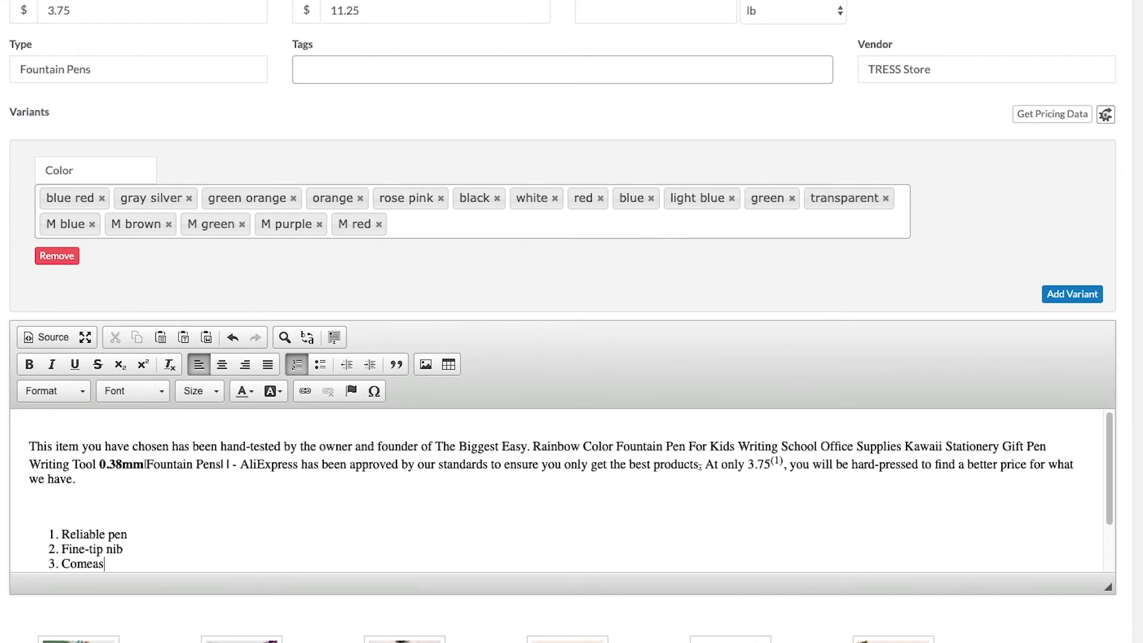
pyautogui.write('in many colors')
# Try taking "Comes in many colors" out of the numbered list, and restore its numbering
pyautogui.click(298, 364)
pyautogui.scroll(-1, 301, 470)
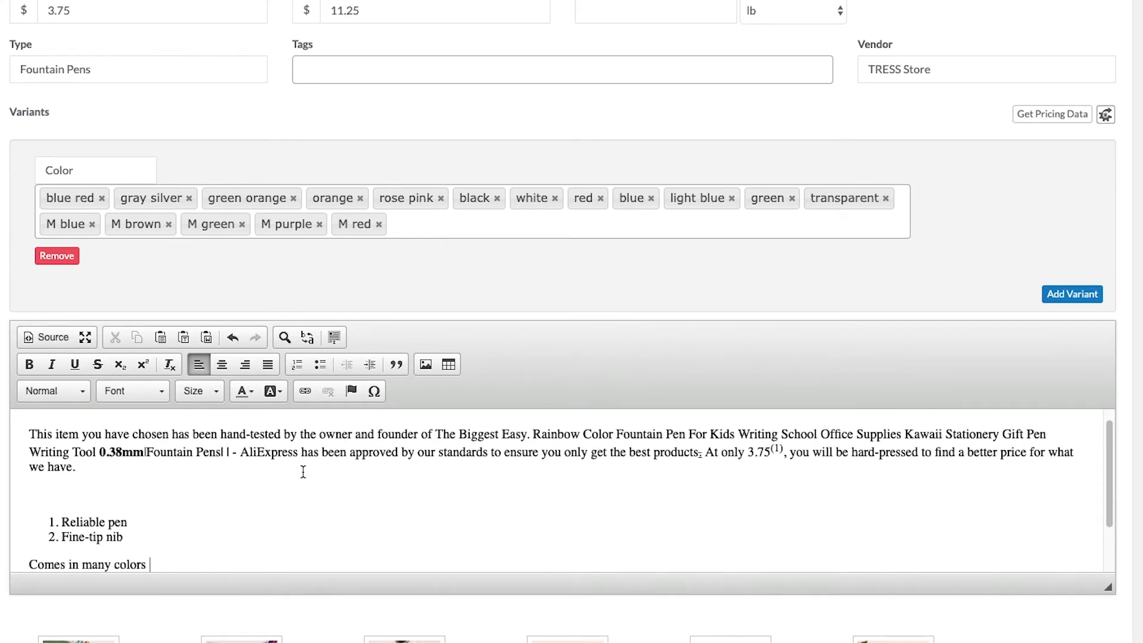
pyautogui.click(298, 365)
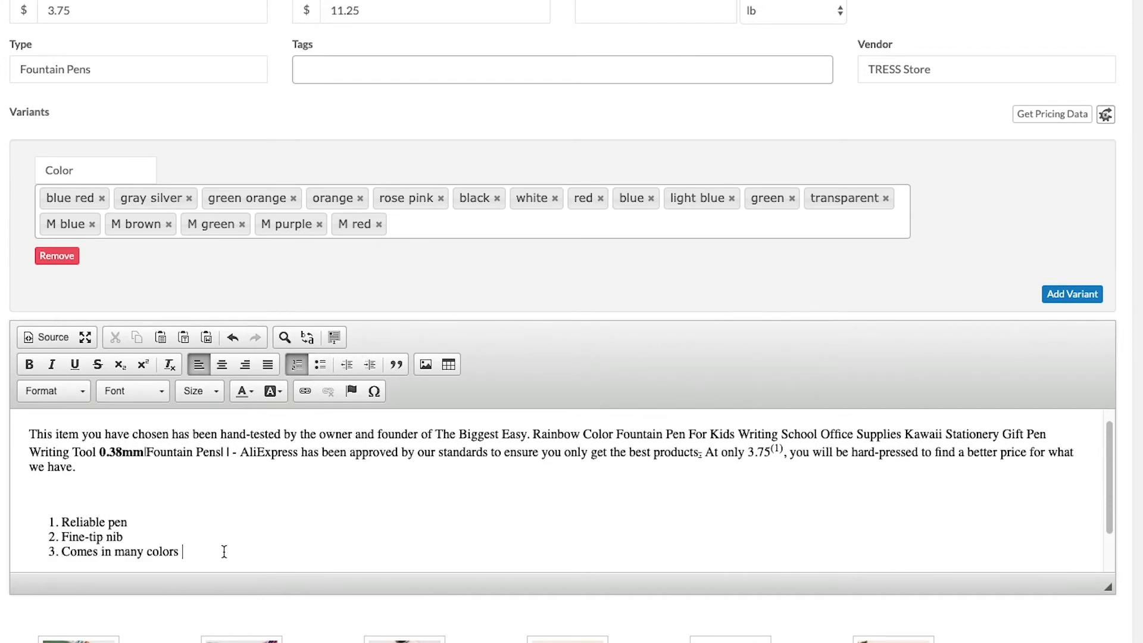
# Add a bulleted list below the numbered list with the items "ships quickly", "epacket supported" and "carefully packed"
pyautogui.press('Return')
pyautogui.press('Return')
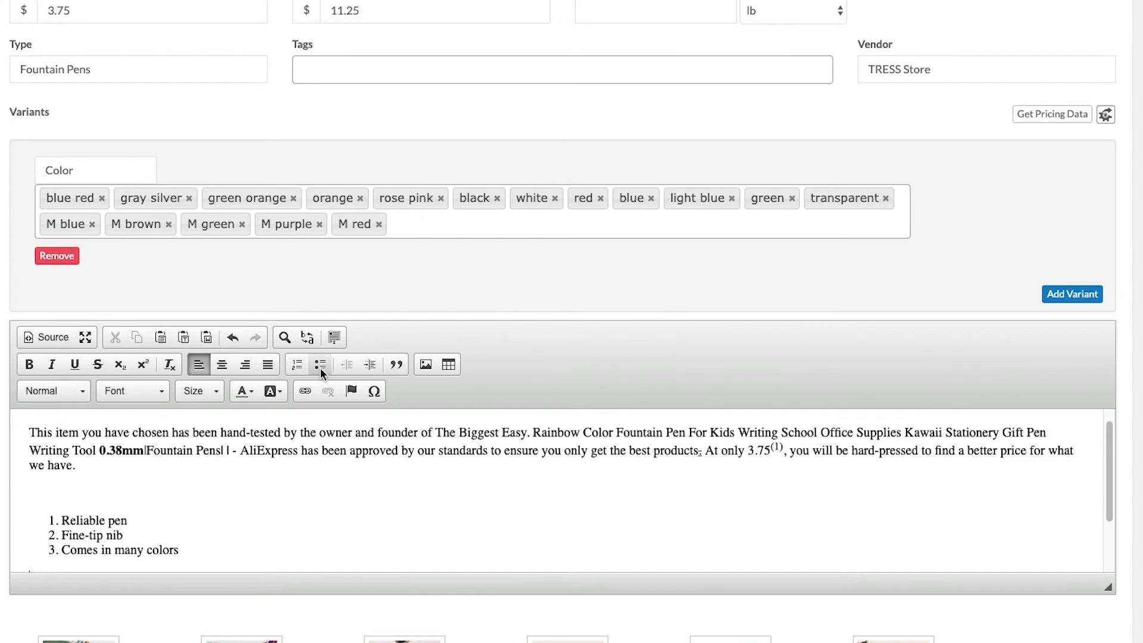
pyautogui.click(320, 365)
pyautogui.scroll(-3, 250, 470)
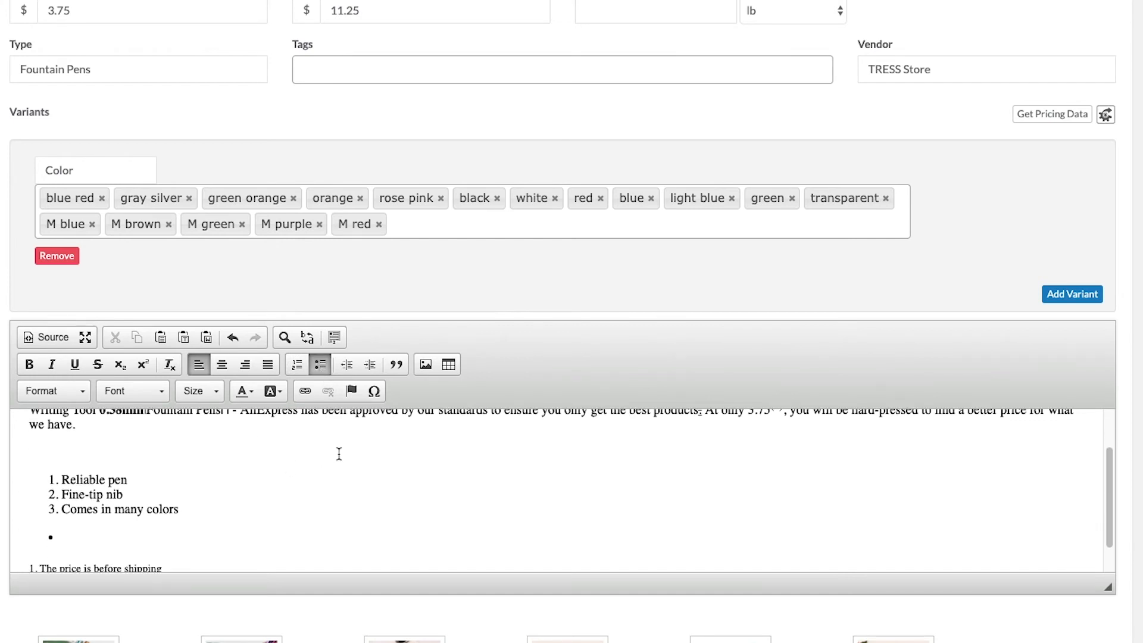
pyautogui.write('ships quickly')
pyautogui.press('Return')
pyautogui.write('epacket ')
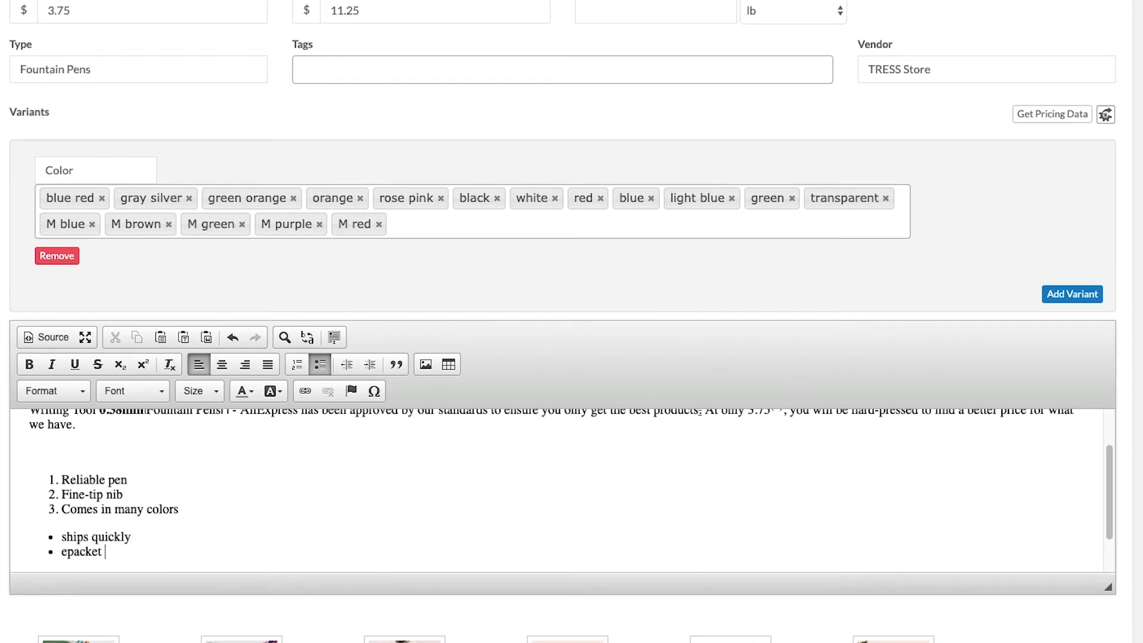
pyautogui.write('supported')
pyautogui.press('Return')
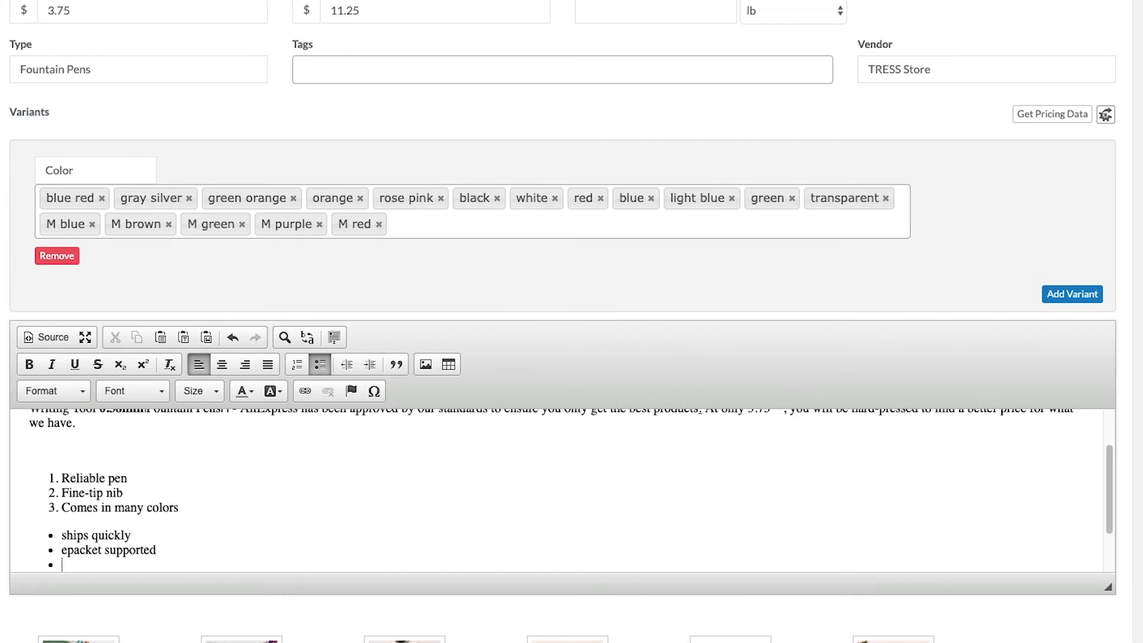
pyautogui.write('carefully packed')
pyautogui.press('Return')
pyautogui.press('Return')
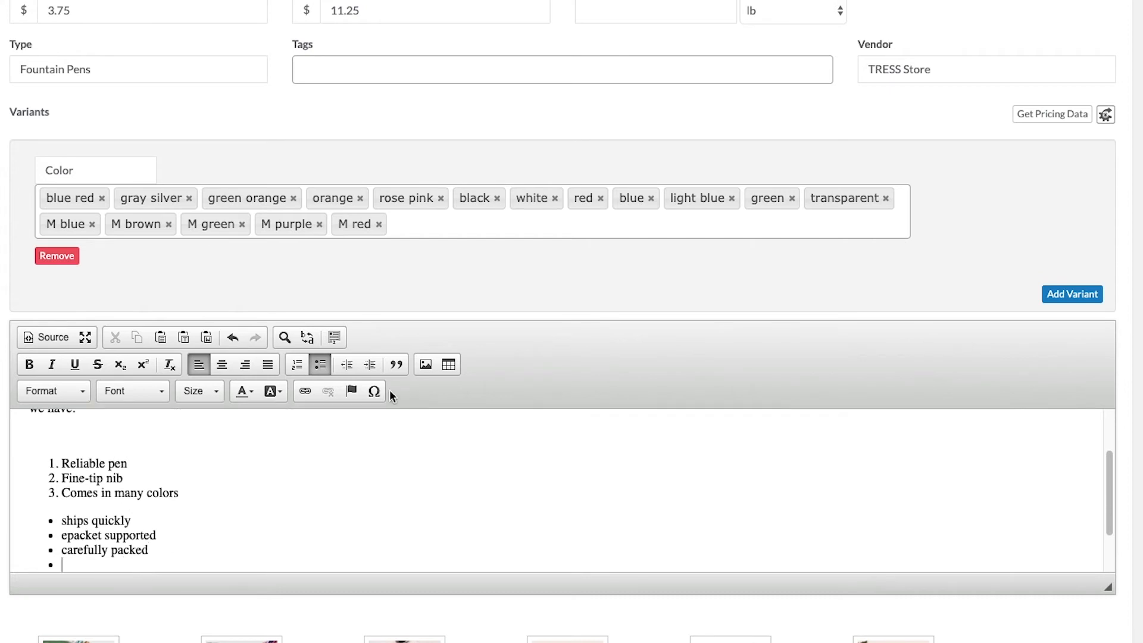
pyautogui.press('Return')
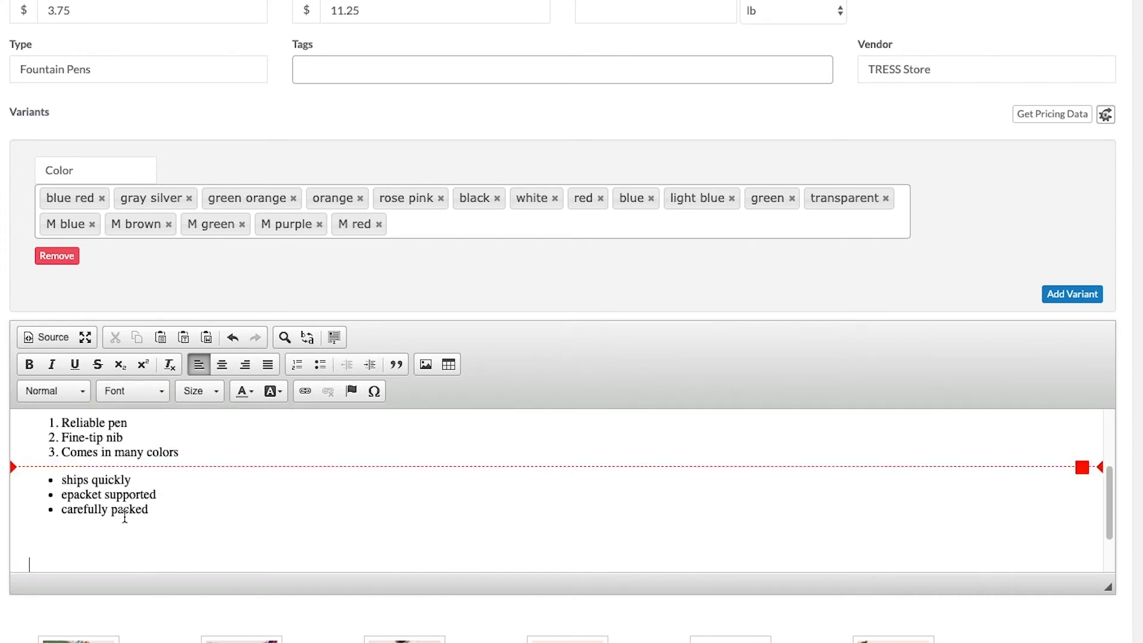
# Increase the bulleted list's indent by one level, and decrease the indent twice from the "ships quickly" item
pyautogui.click(61, 480)
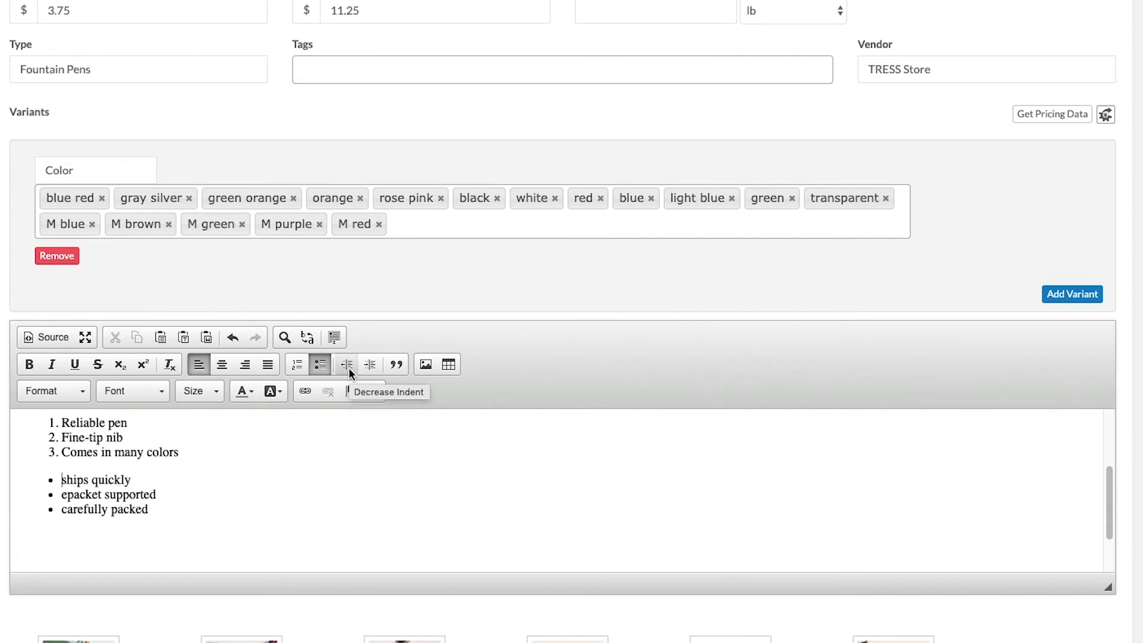
pyautogui.click(369, 366)
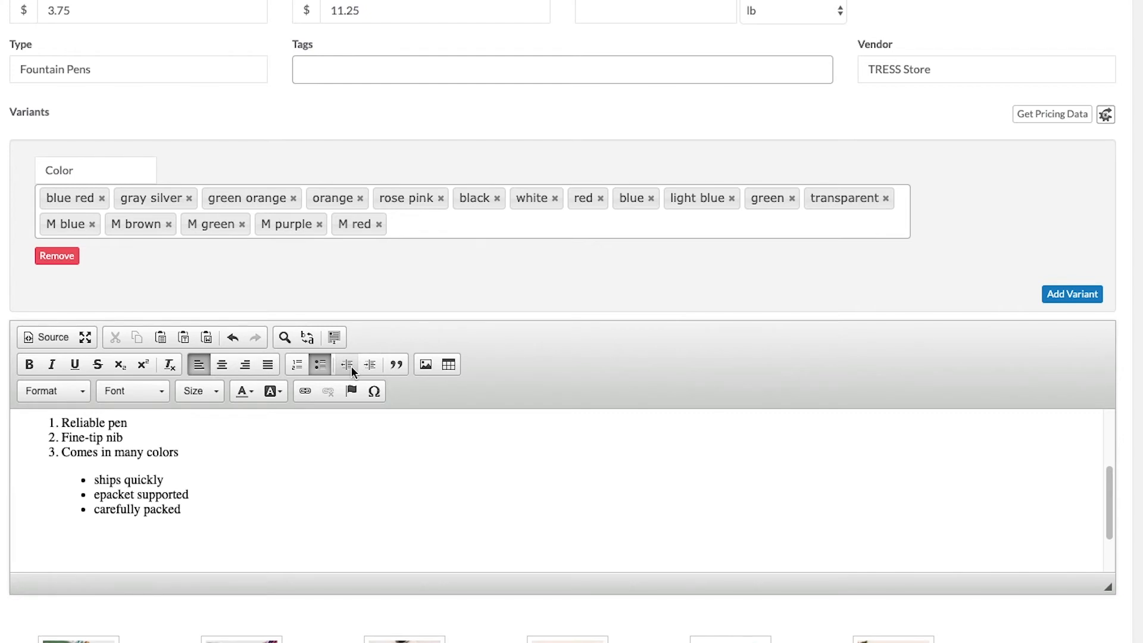
pyautogui.click(351, 367)
pyautogui.click(351, 366)
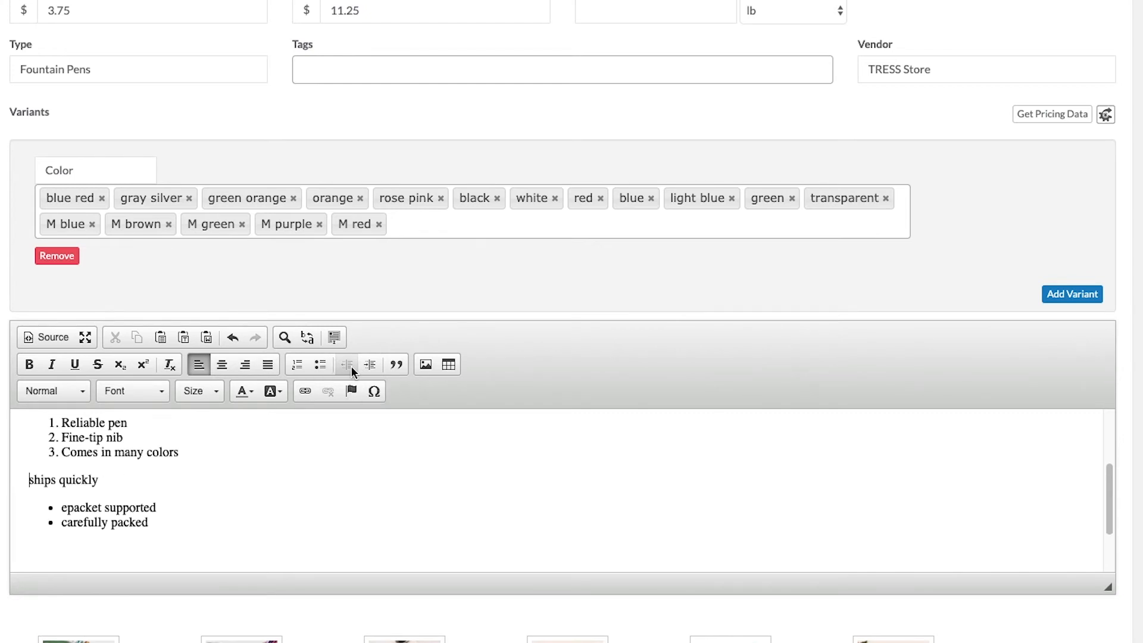
# Add the testimonial "This pen was great, my whole family loves it." in quotation marks below the bulleted list
pyautogui.scroll(-2, 351, 474)
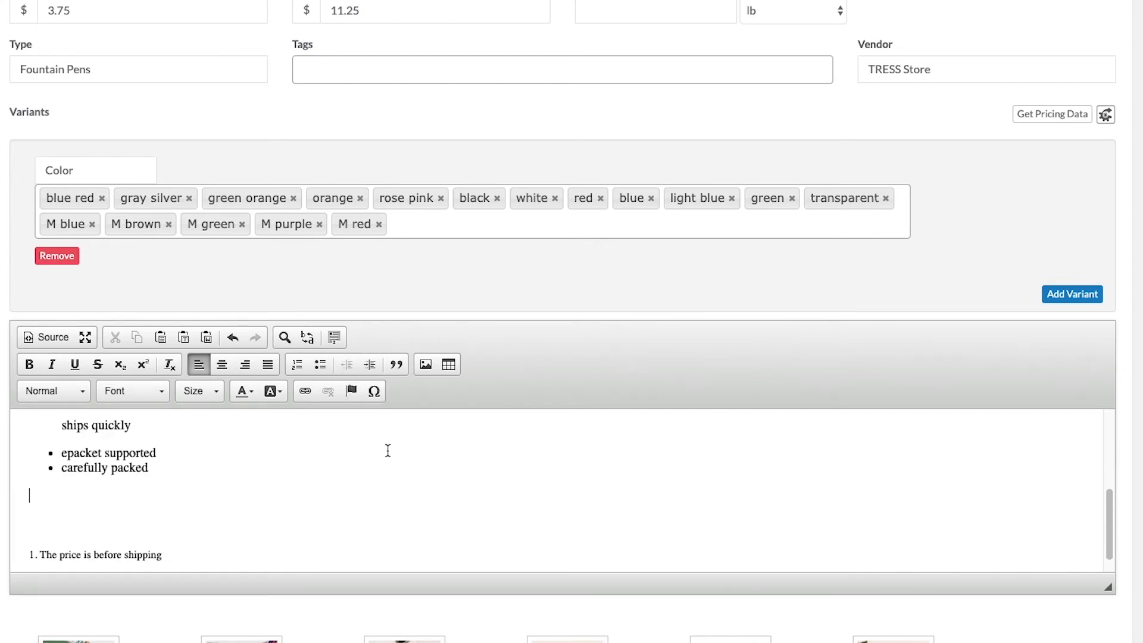
pyautogui.write('This pen was great, my whol')
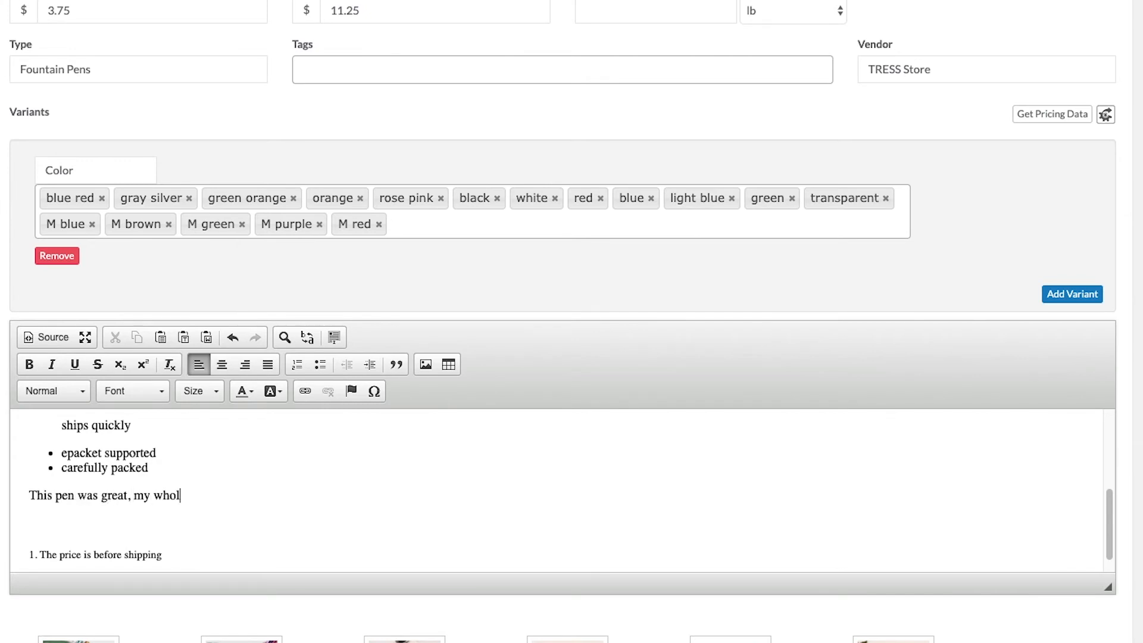
pyautogui.write('e family loves it.')
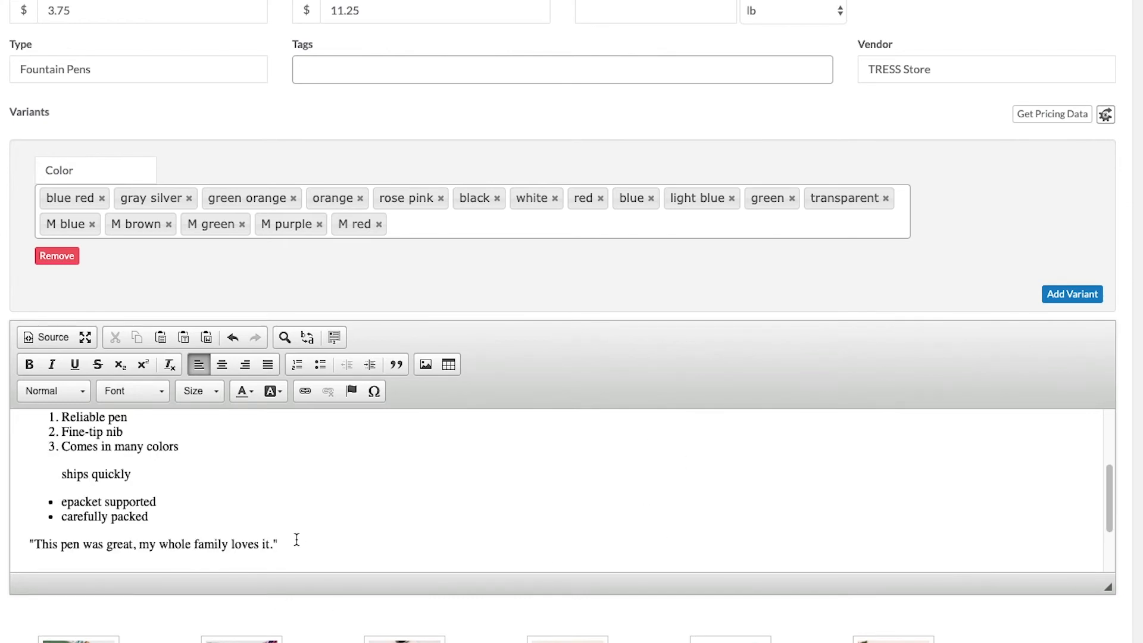
# Try block quote formatting on the testimonial line, and remove it again
pyautogui.moveTo(291, 541); pyautogui.dragTo(28, 543)
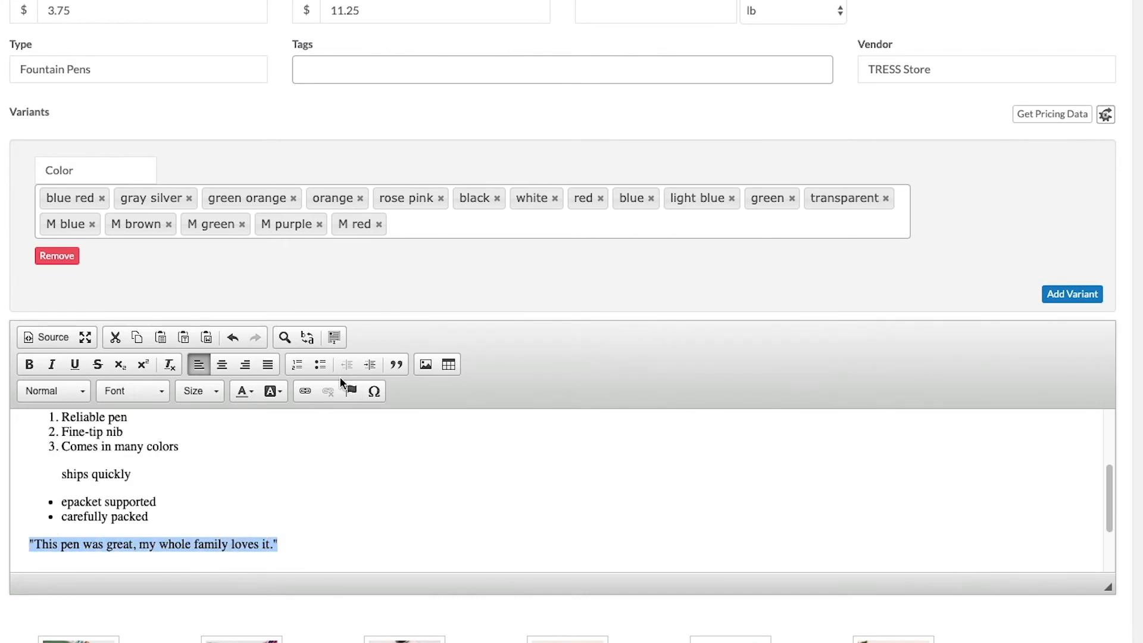
pyautogui.click(395, 365)
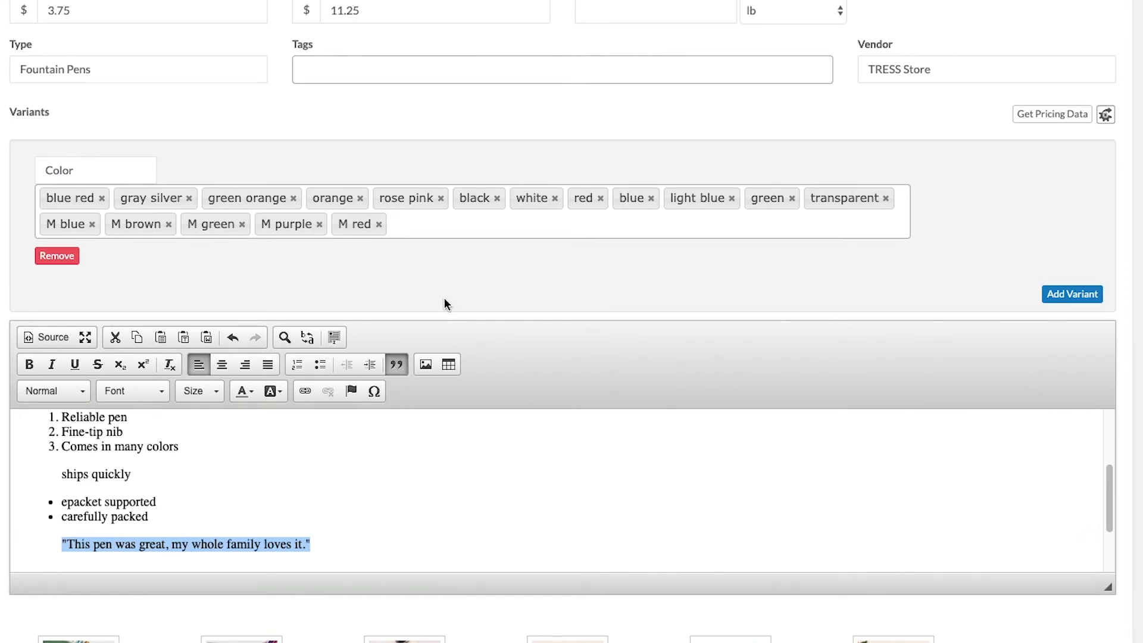
pyautogui.click(405, 369)
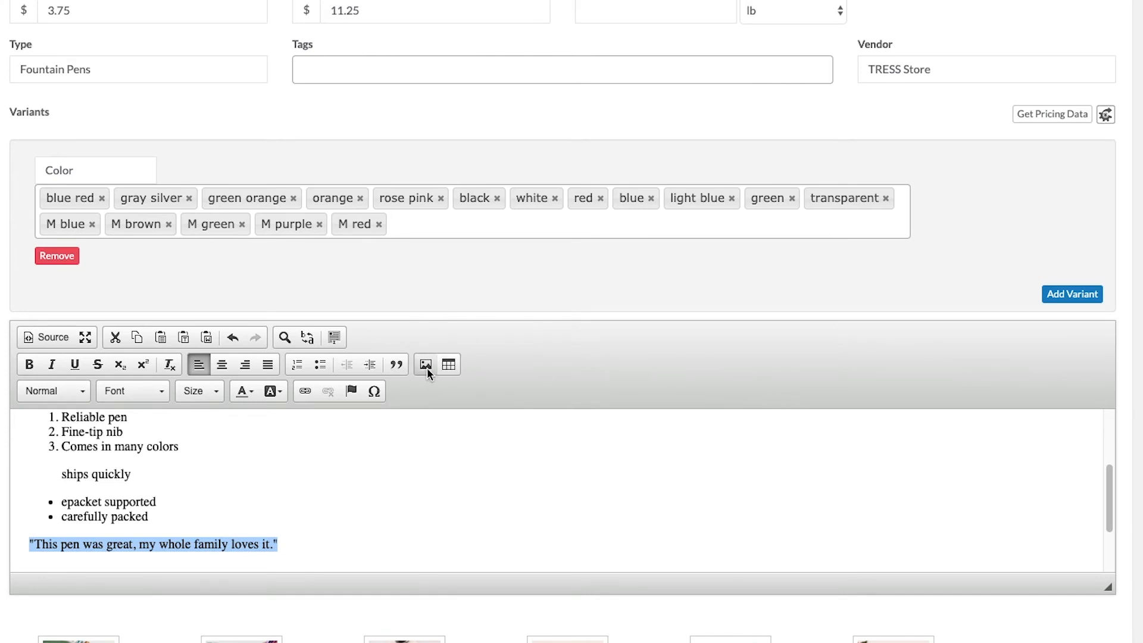
# Examine the image insertion settings and their link options for the spot after the testimonial, and cancel without inserting an image
pyautogui.click(389, 532)
pyautogui.scroll(-3, 393, 492)
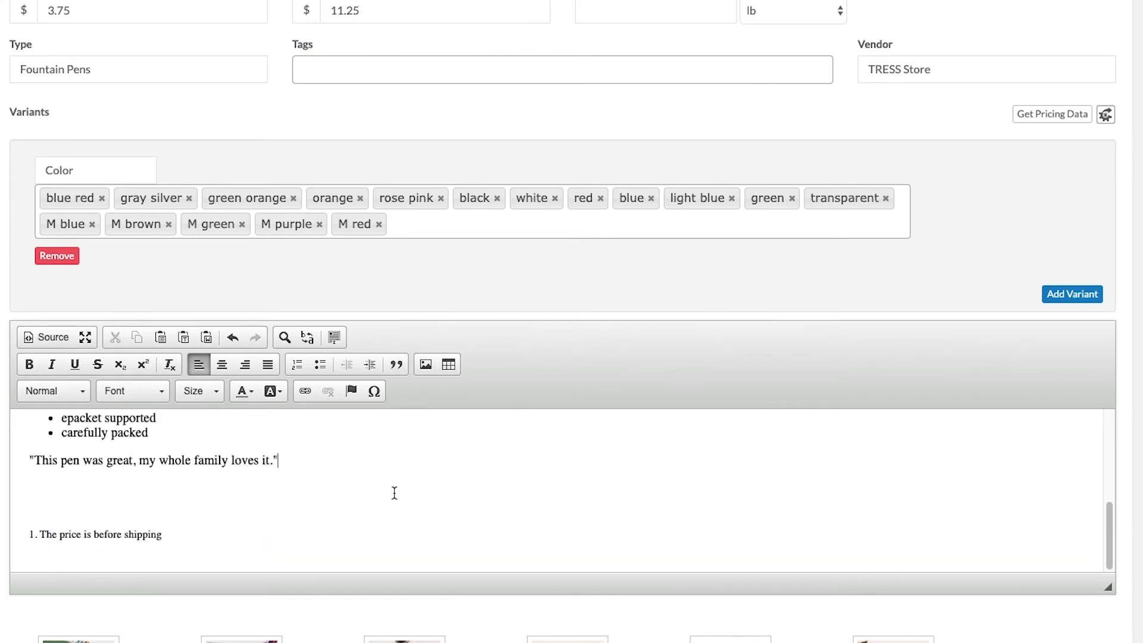
pyautogui.click(430, 361)
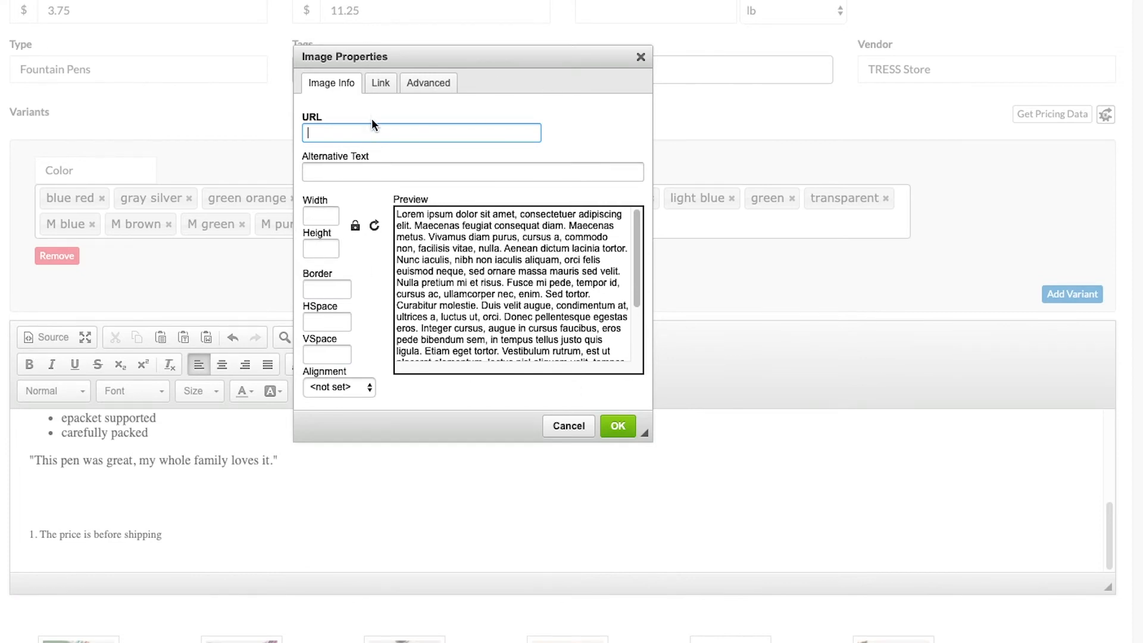
pyautogui.click(381, 83)
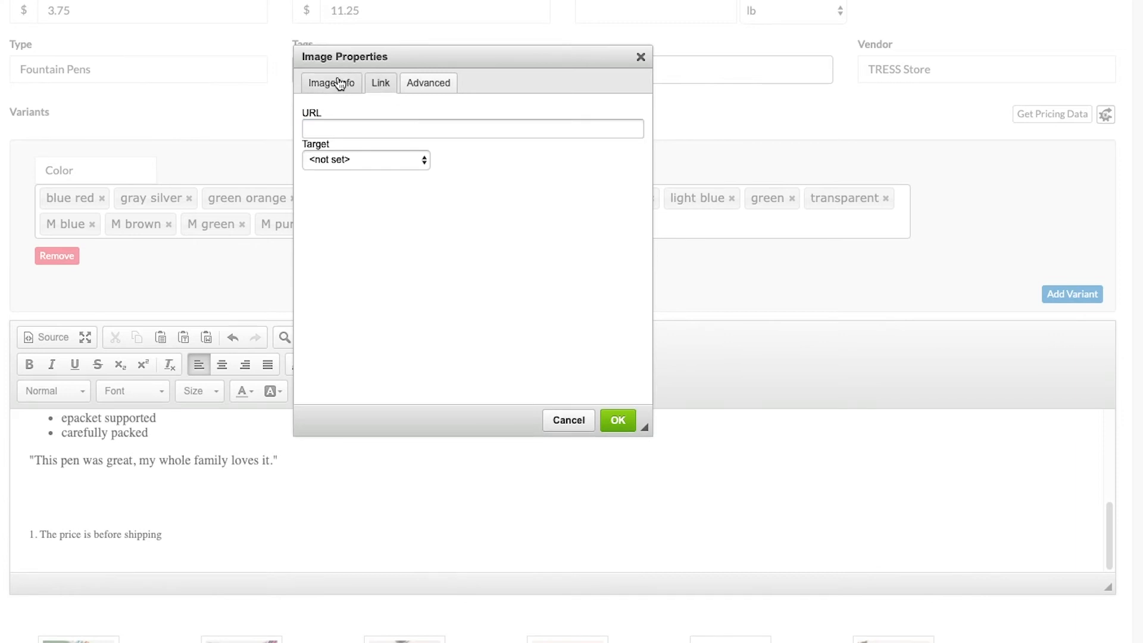
pyautogui.click(336, 83)
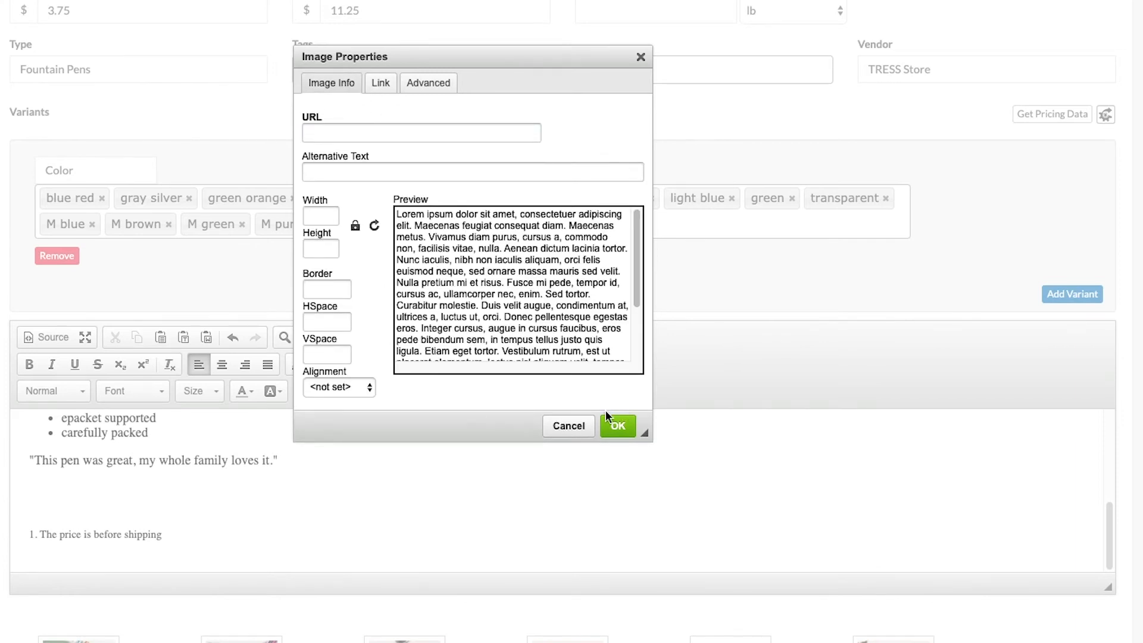
pyautogui.click(569, 427)
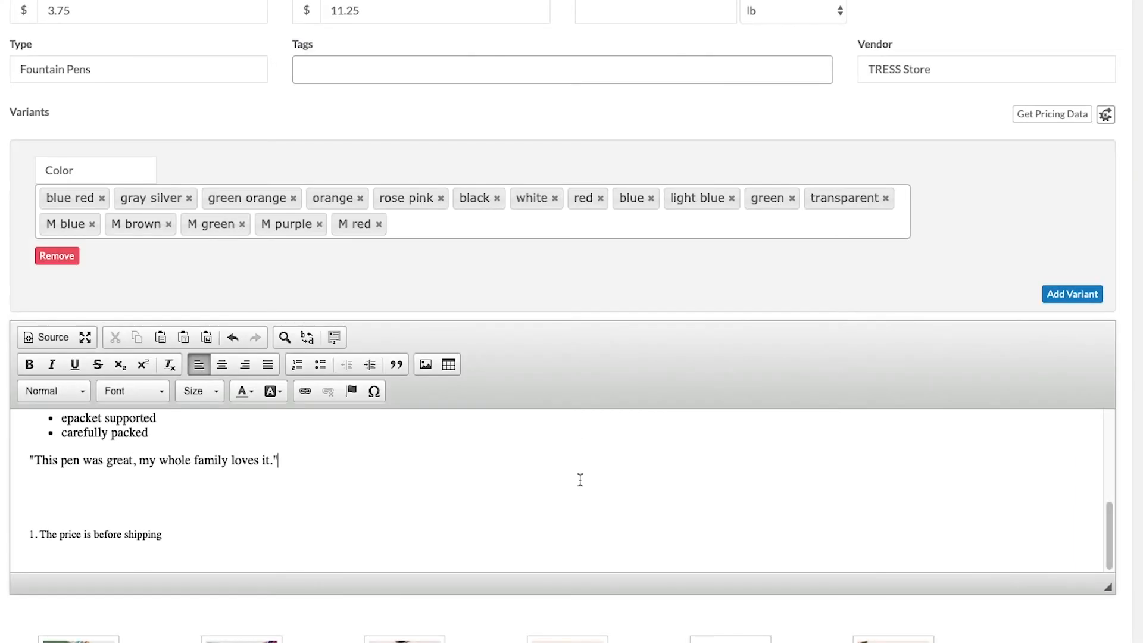
# Insert a table with 3 rows, 2 columns and a width of 500 below the testimonial
pyautogui.click(450, 365)
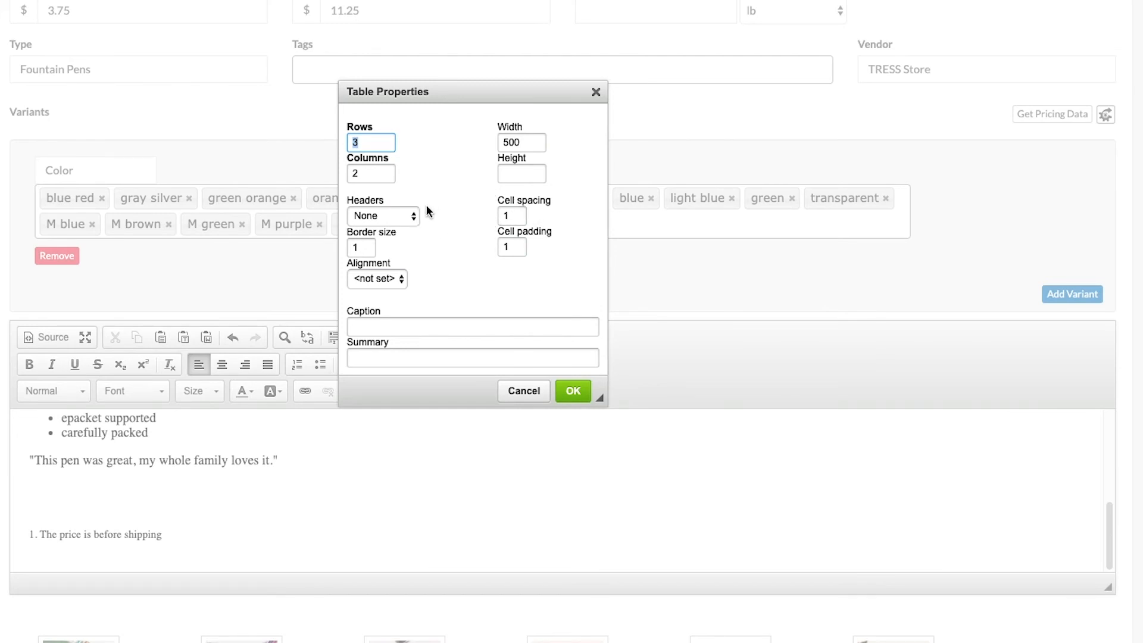
pyautogui.click(573, 393)
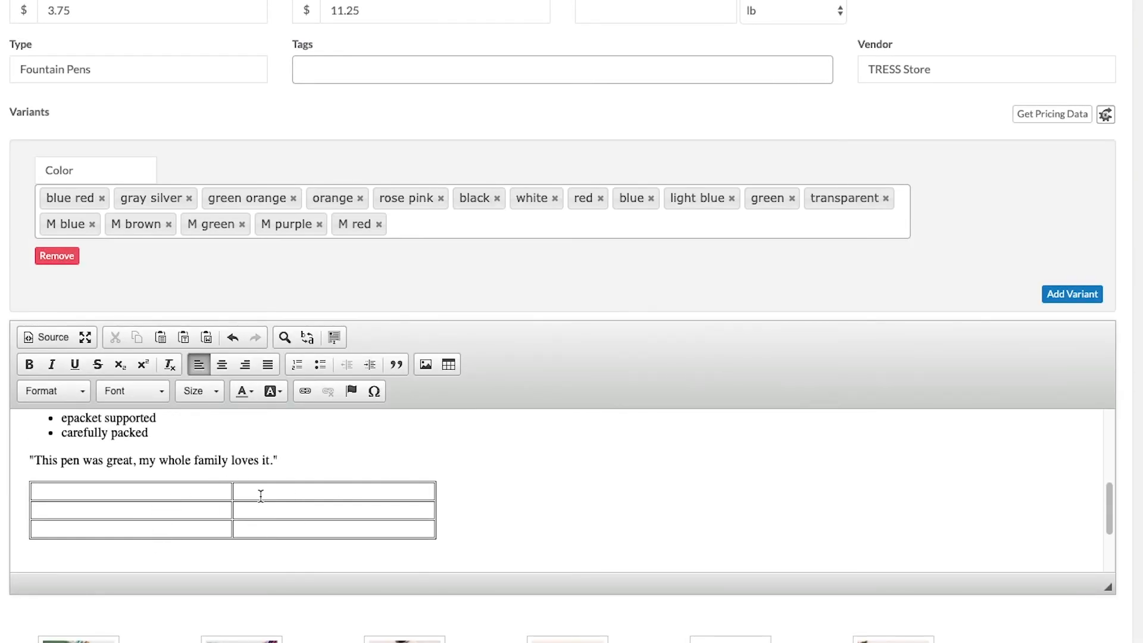
# Select the description's opening sentence and apply the Heading 1 paragraph format to it
pyautogui.scroll(5, 260, 488)
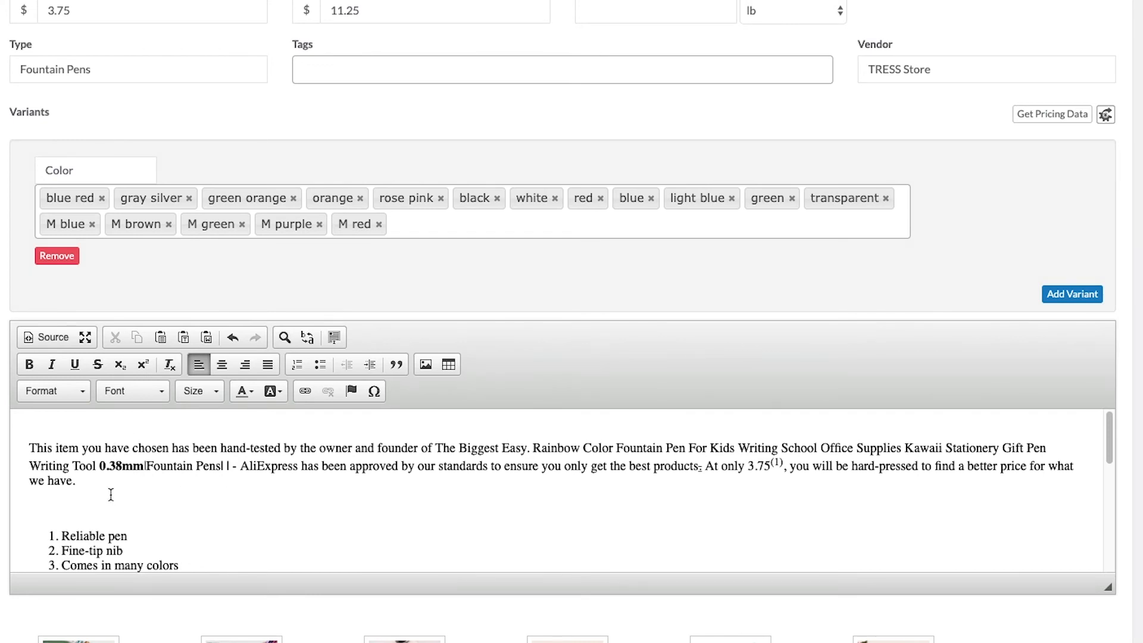
pyautogui.moveTo(30, 449); pyautogui.dragTo(530, 450)
pyautogui.click(28, 391)
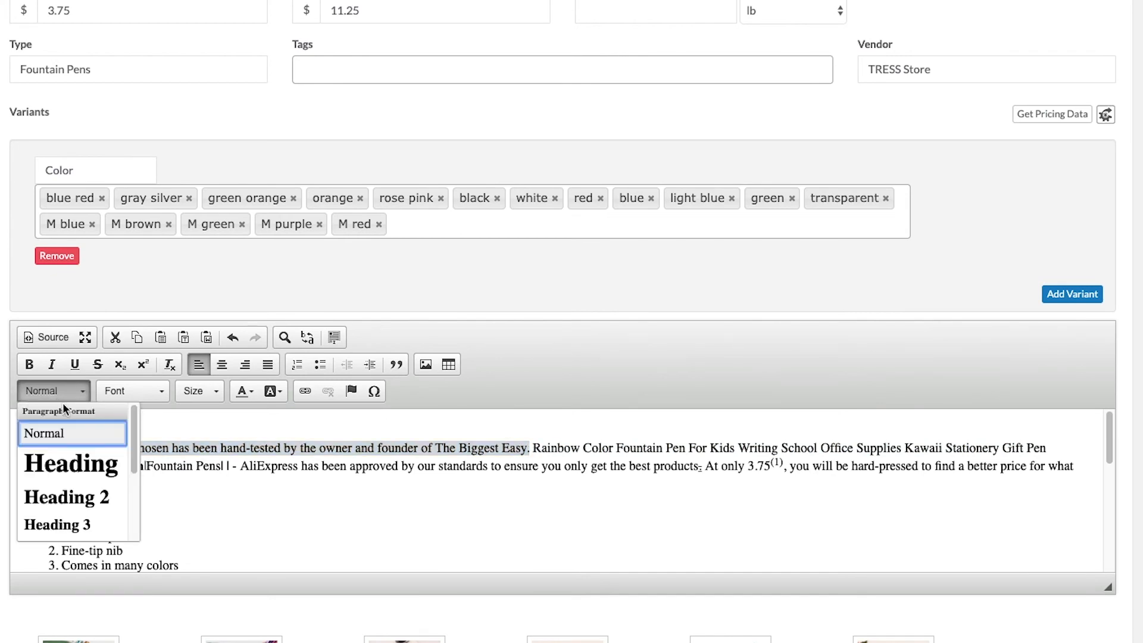
pyautogui.click(79, 470)
pyautogui.scroll(-1, 409, 466)
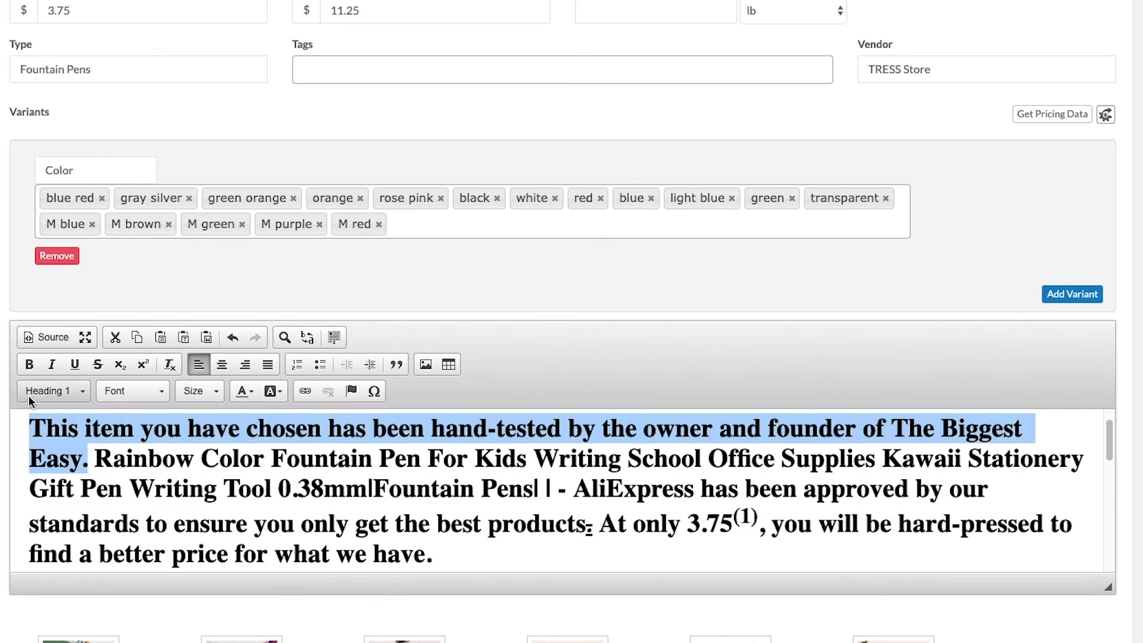
# Try the fonts Times New Roman, Georgia, Arial and Courier New on the selected opening sentence
pyautogui.click(131, 390)
pyautogui.scroll(-2, 140, 462)
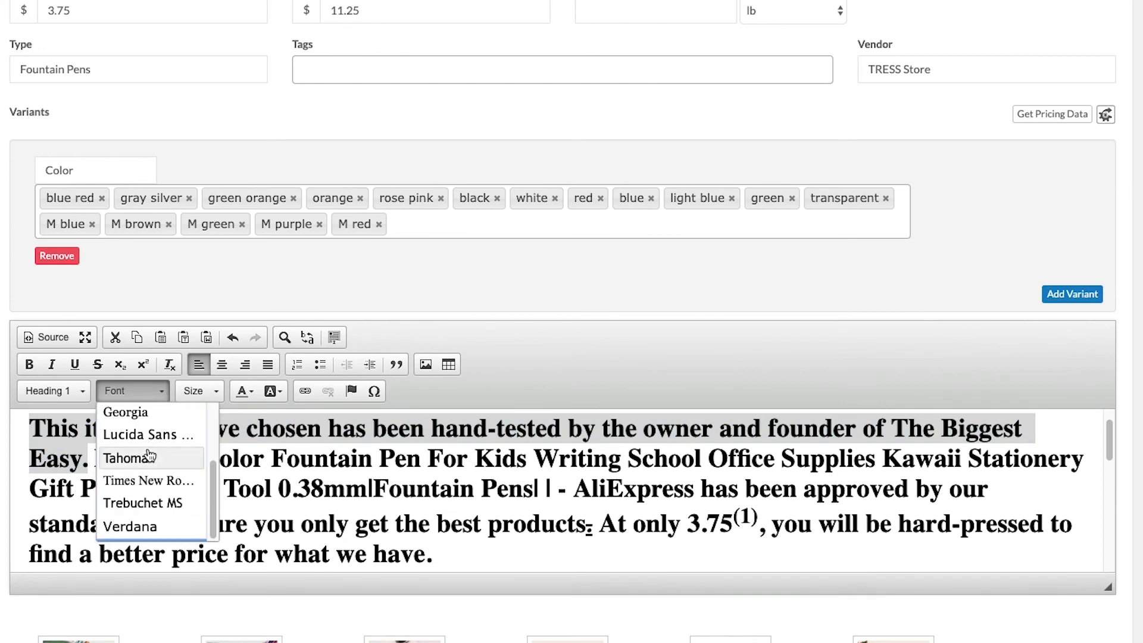
pyautogui.click(138, 479)
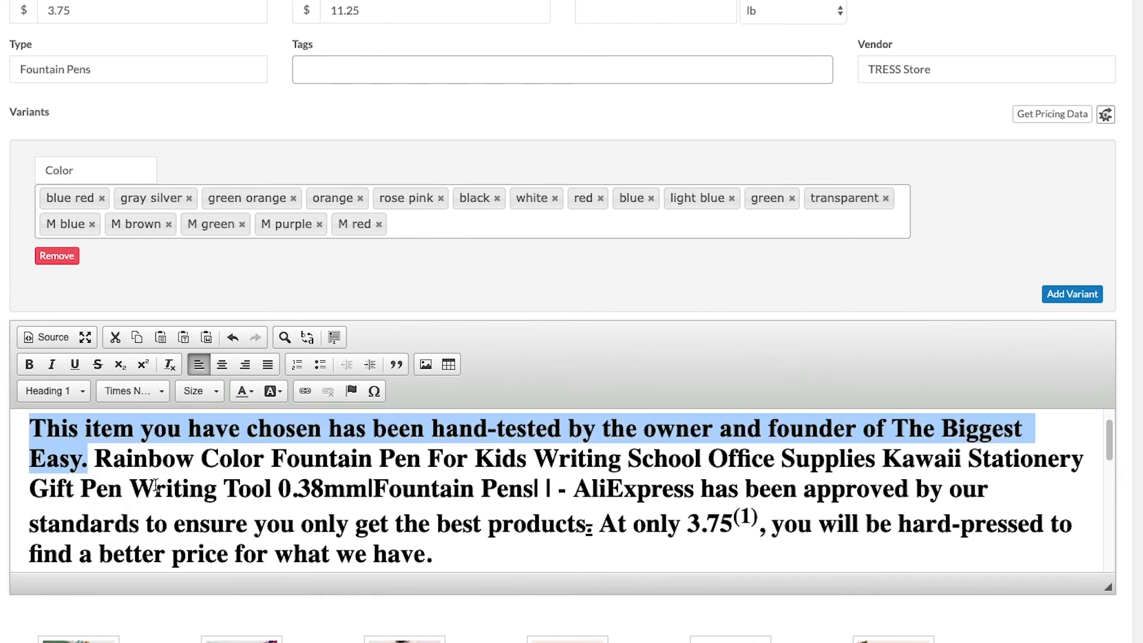
pyautogui.click(140, 392)
pyautogui.scroll(1, 152, 441)
pyautogui.click(151, 439)
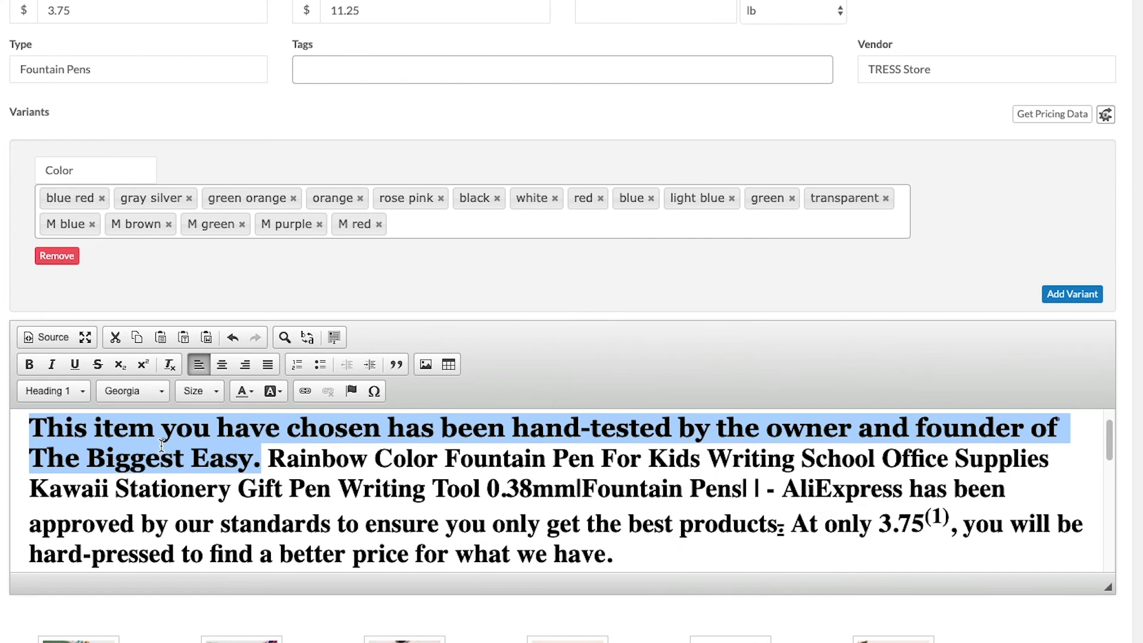
pyautogui.click(165, 391)
pyautogui.click(169, 433)
pyautogui.click(162, 385)
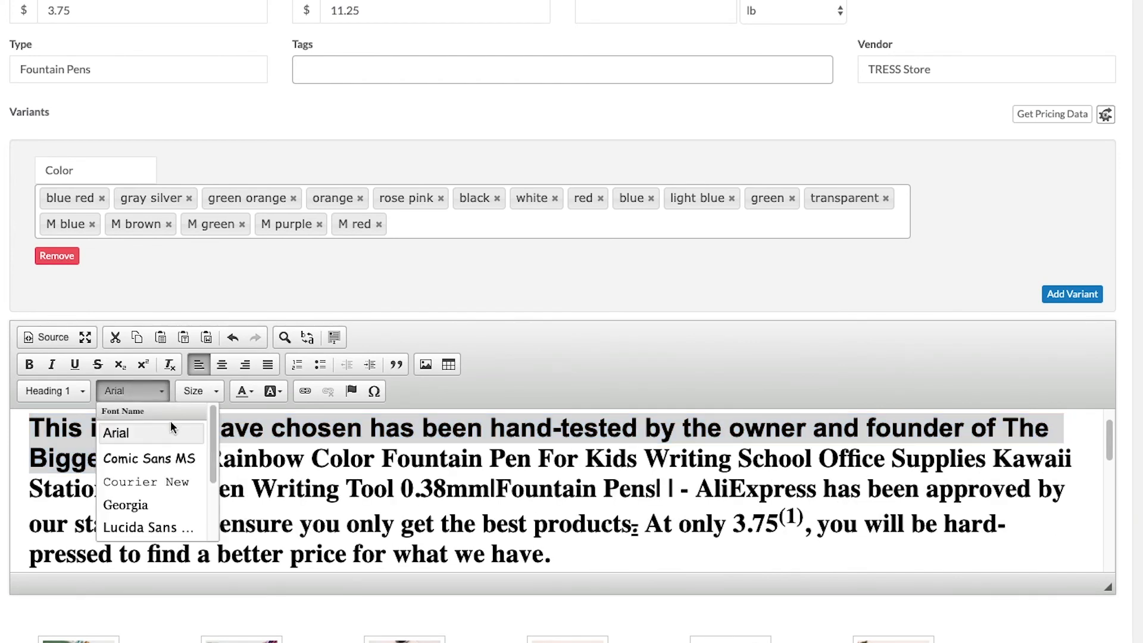
pyautogui.click(146, 482)
# Set the selected opening sentence's font to Georgia and its font size to 22
pyautogui.click(160, 392)
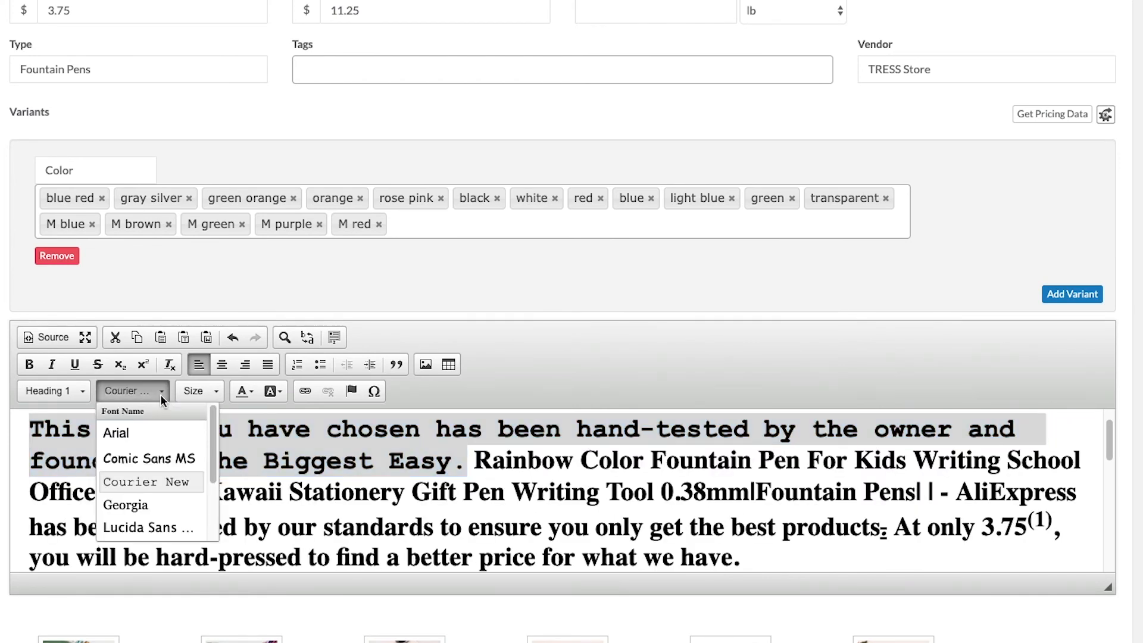
pyautogui.click(165, 505)
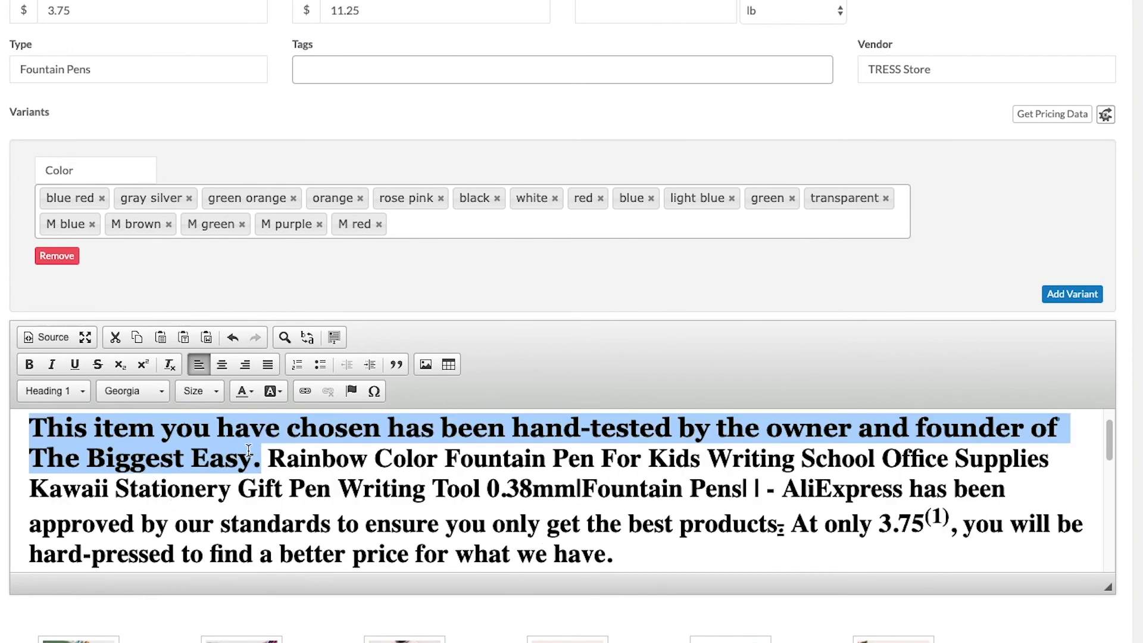
pyautogui.click(206, 391)
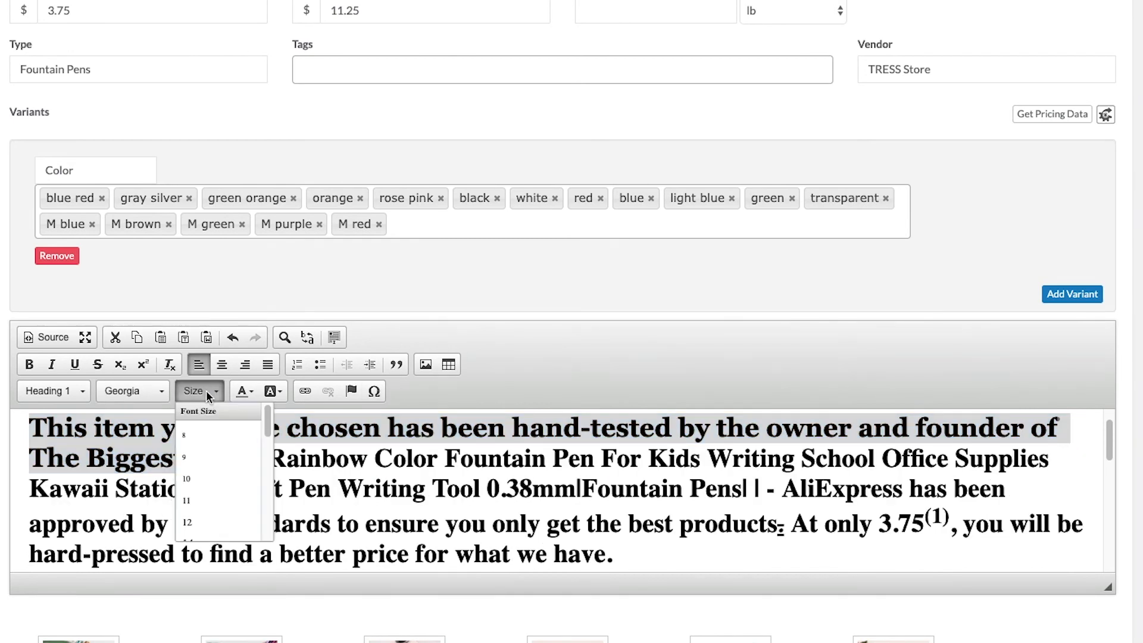
pyautogui.scroll(-3, 214, 477)
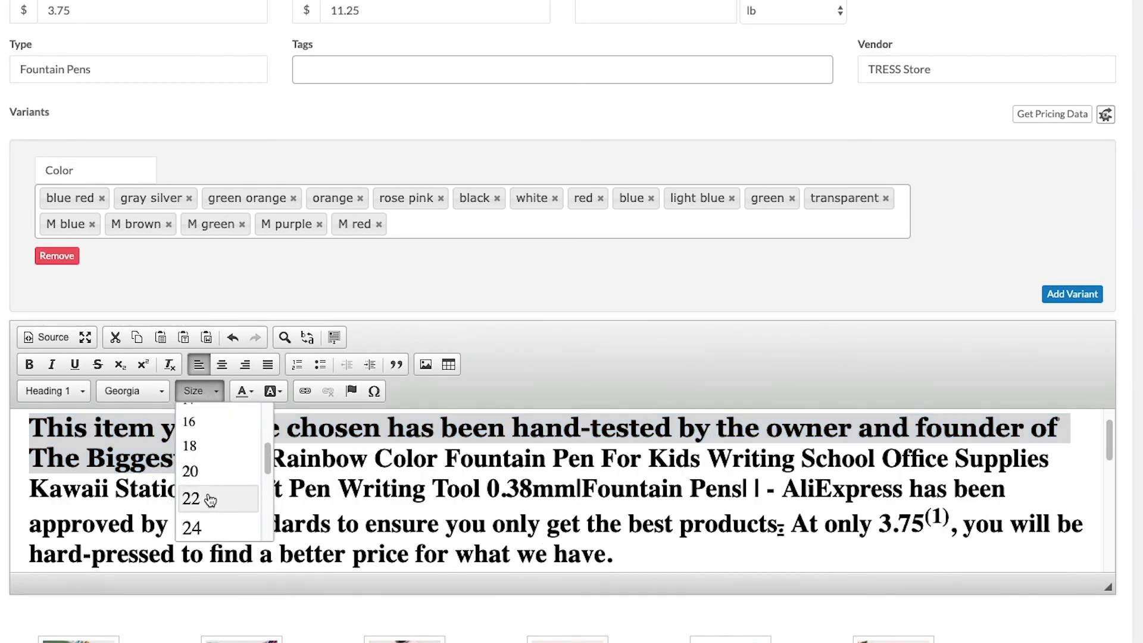
pyautogui.click(209, 499)
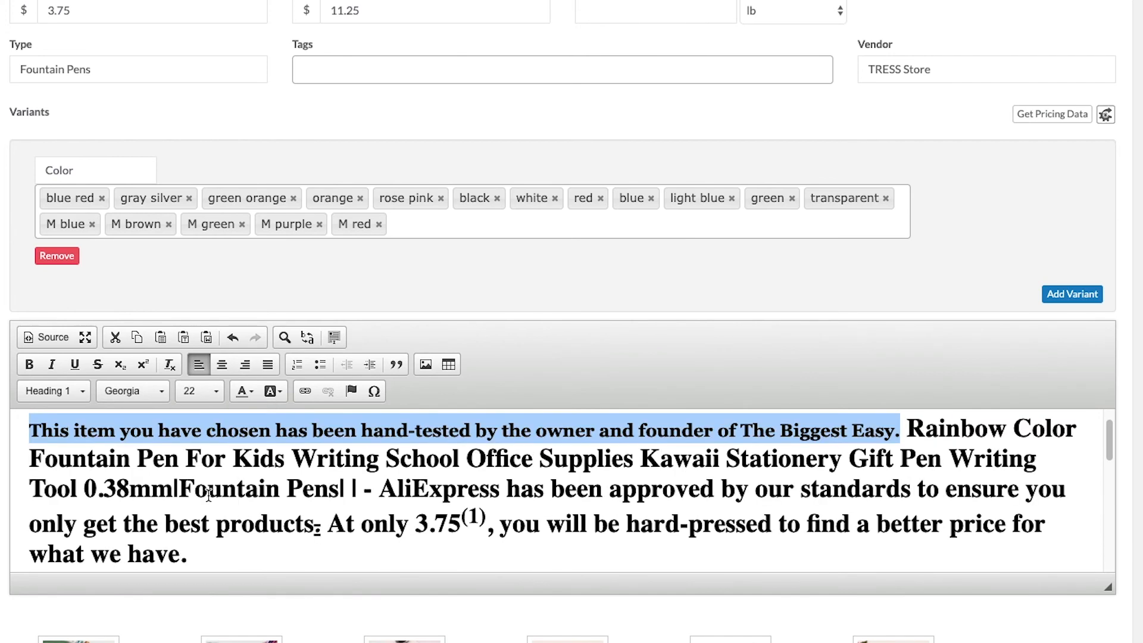
# Color the selected opening sentence's text orange and its background cyan
pyautogui.click(249, 392)
pyautogui.click(250, 458)
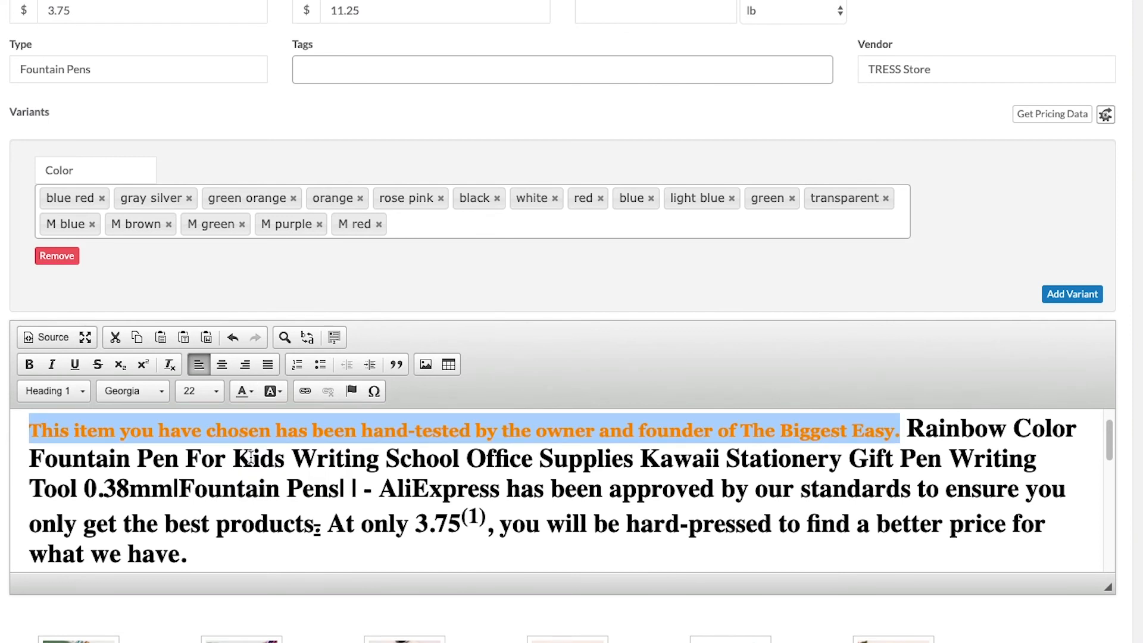
pyautogui.click(266, 397)
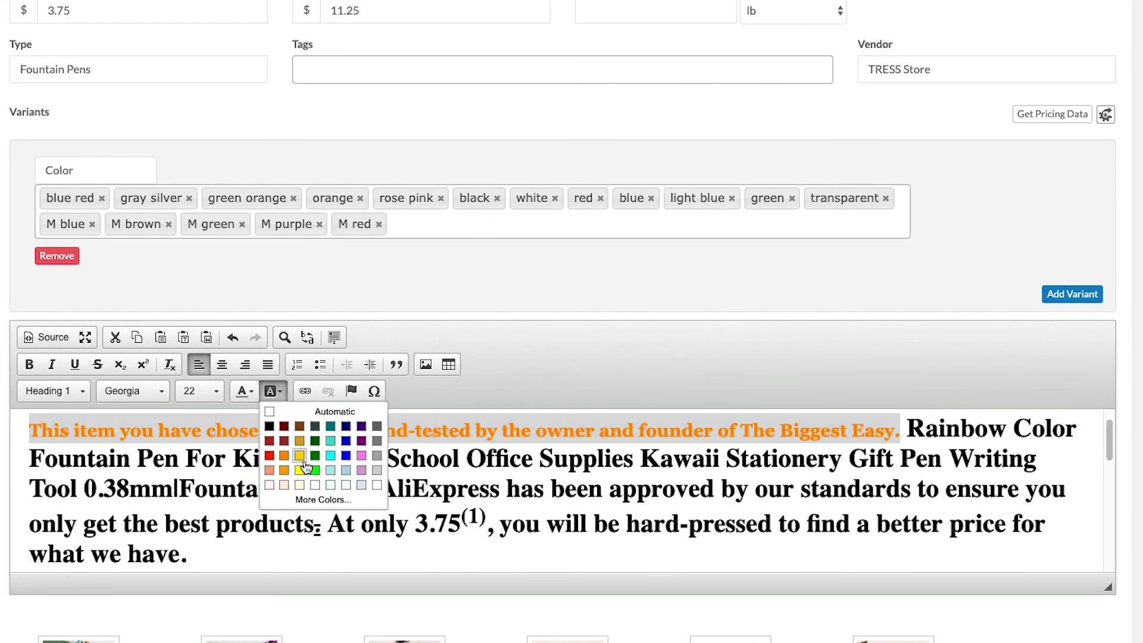
pyautogui.click(334, 459)
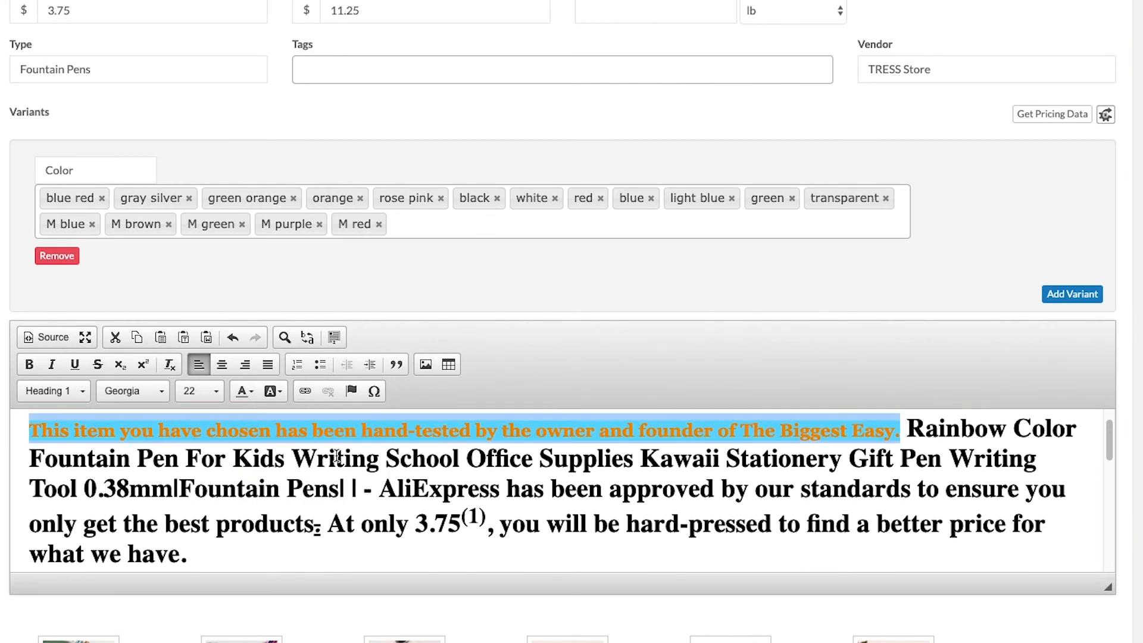
# Examine the link settings and the special character selection, closing each without inserting anything
pyautogui.click(306, 392)
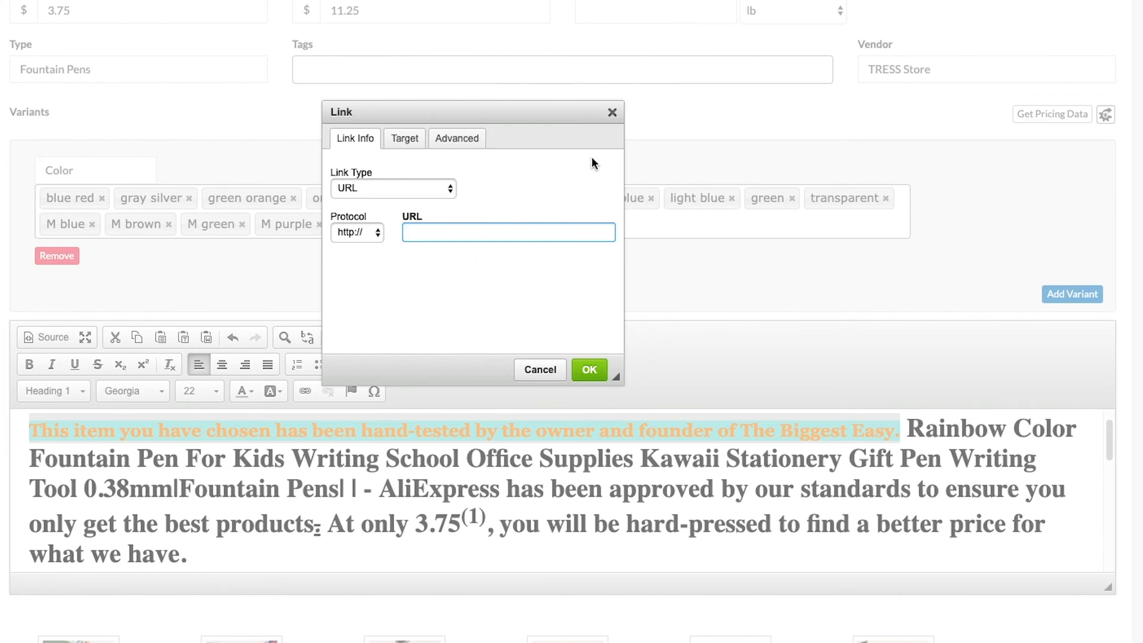
pyautogui.click(612, 115)
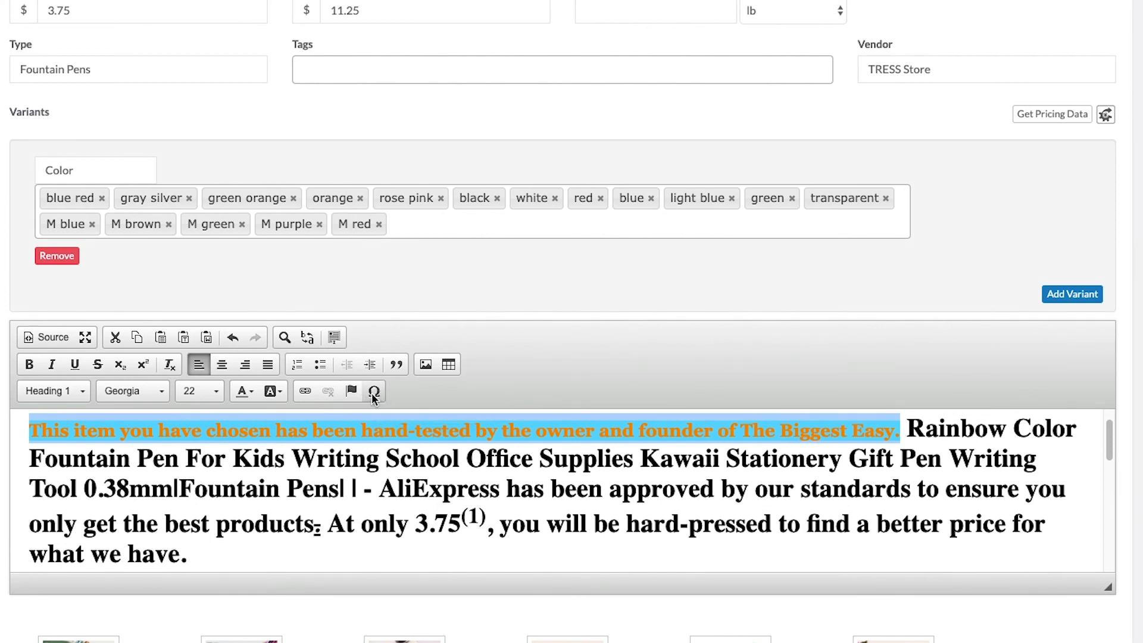
pyautogui.click(374, 391)
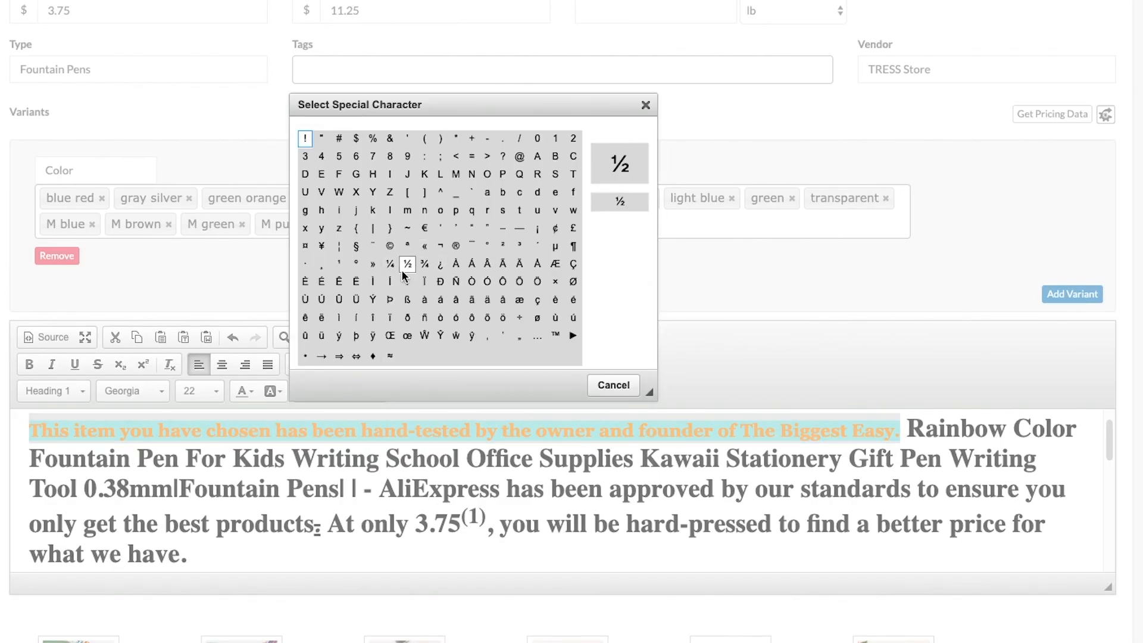
pyautogui.scroll(-1, 403, 271)
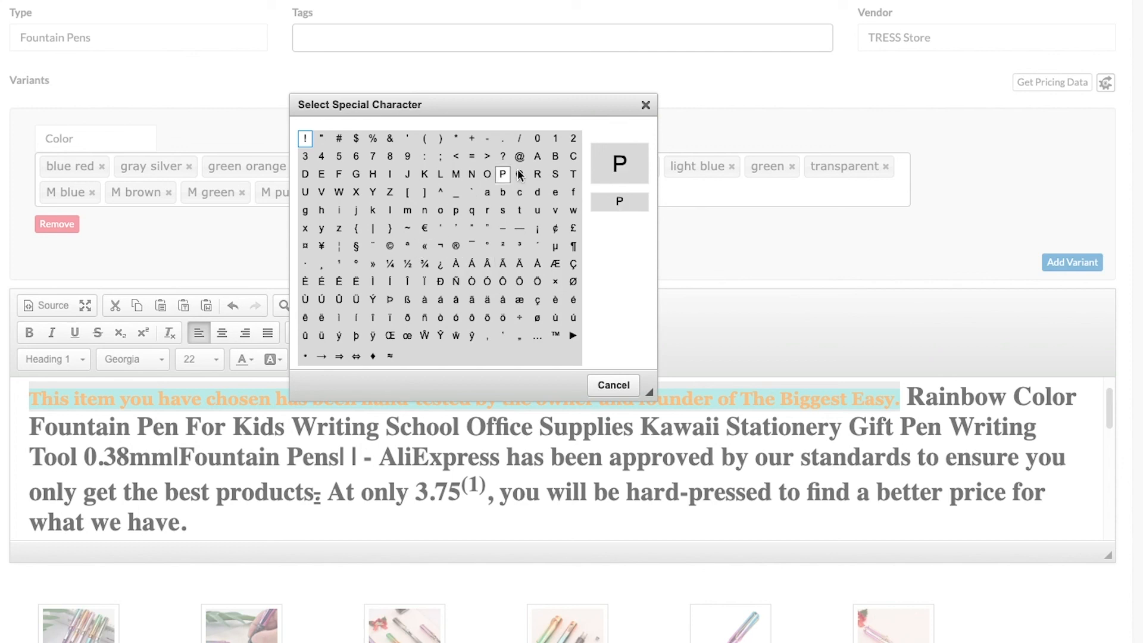
pyautogui.click(646, 106)
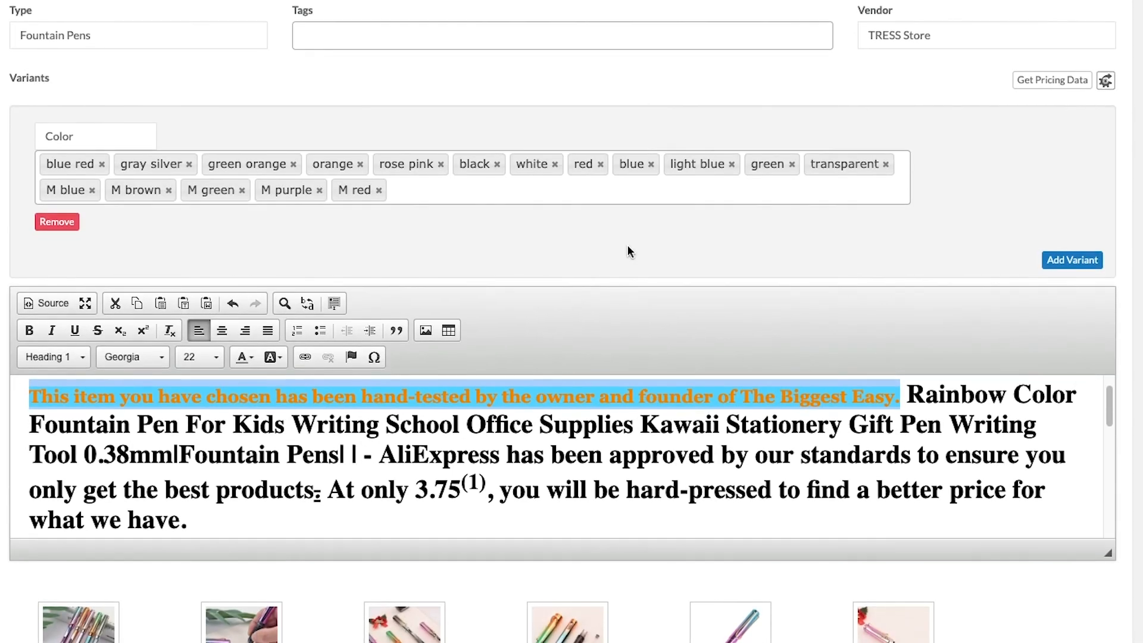
pyautogui.scroll(-2, 573, 335)
pyautogui.scroll(-6, 1138, 383)
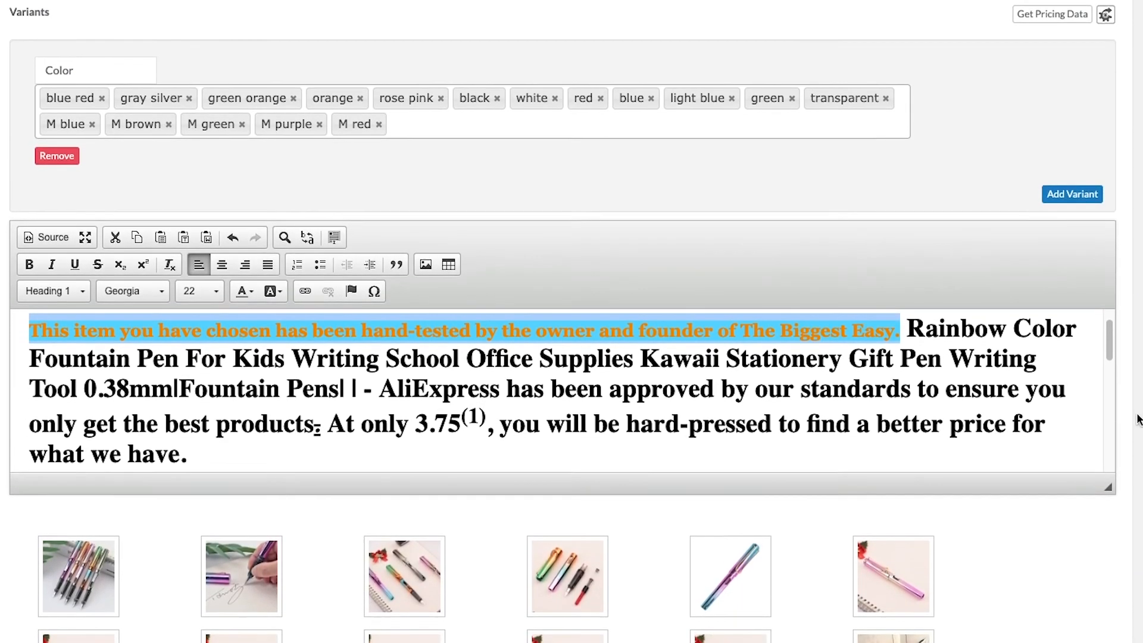
pyautogui.scroll(-3, 1138, 383)
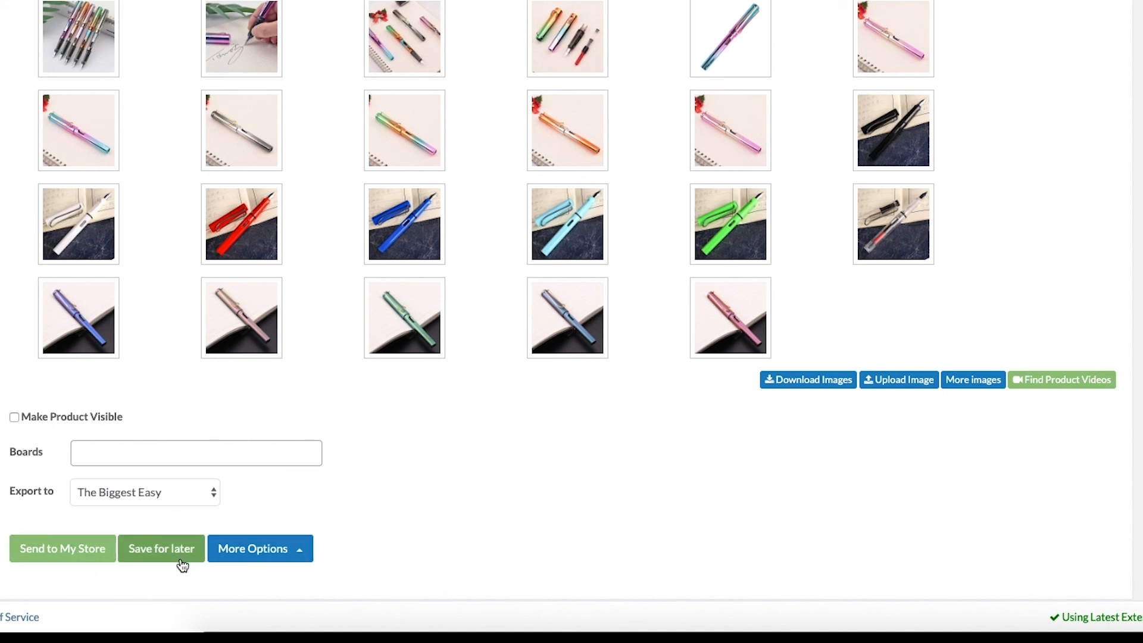
pyautogui.scroll(9, 413, 587)
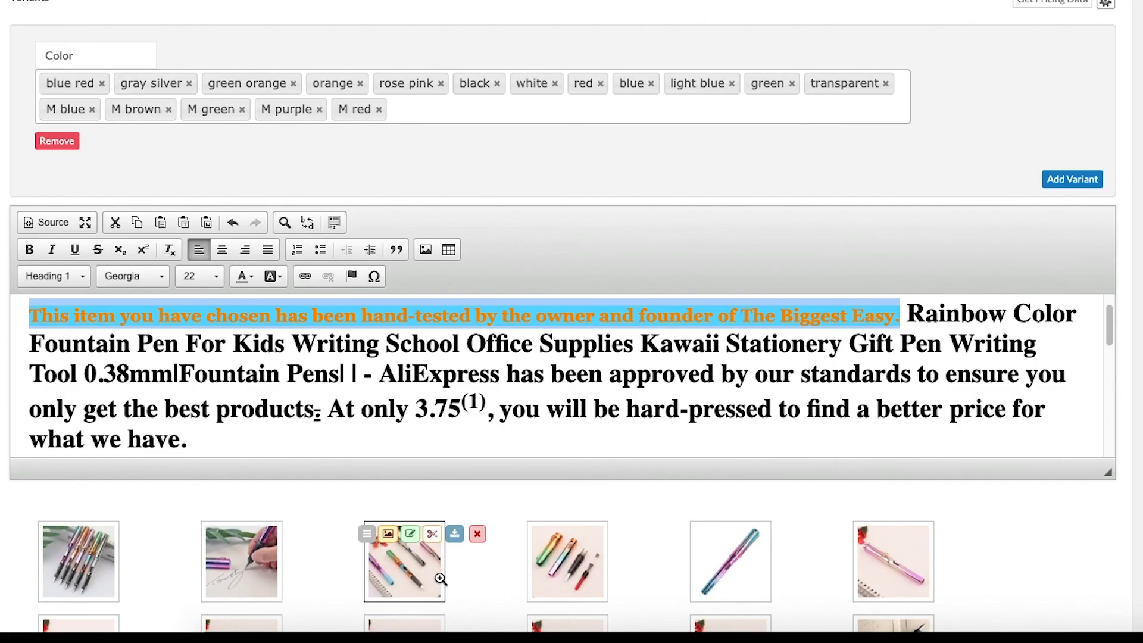